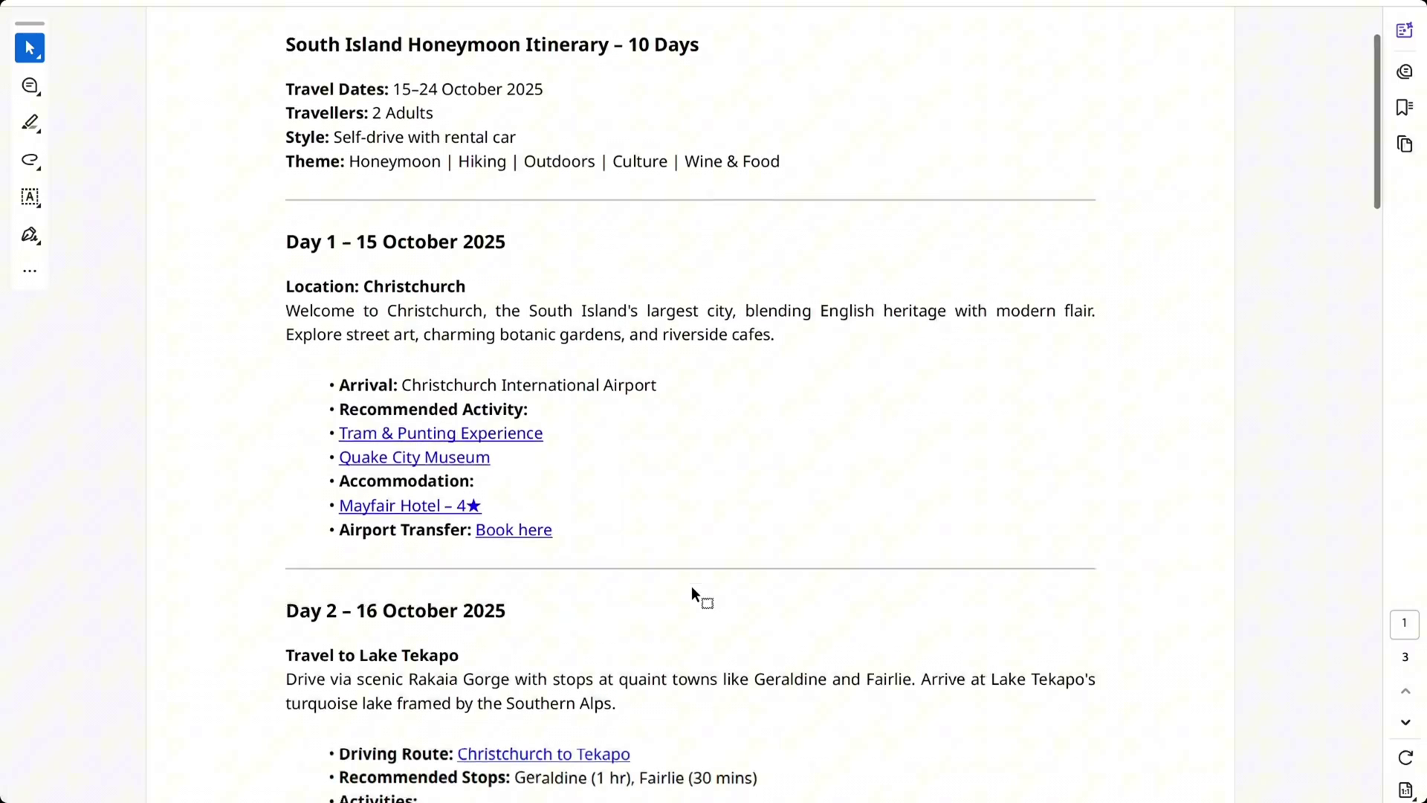
Scroll the PDF itinerary table down through days 10–13 to the End of Trip row
scroll(693, 595, "down", 3)
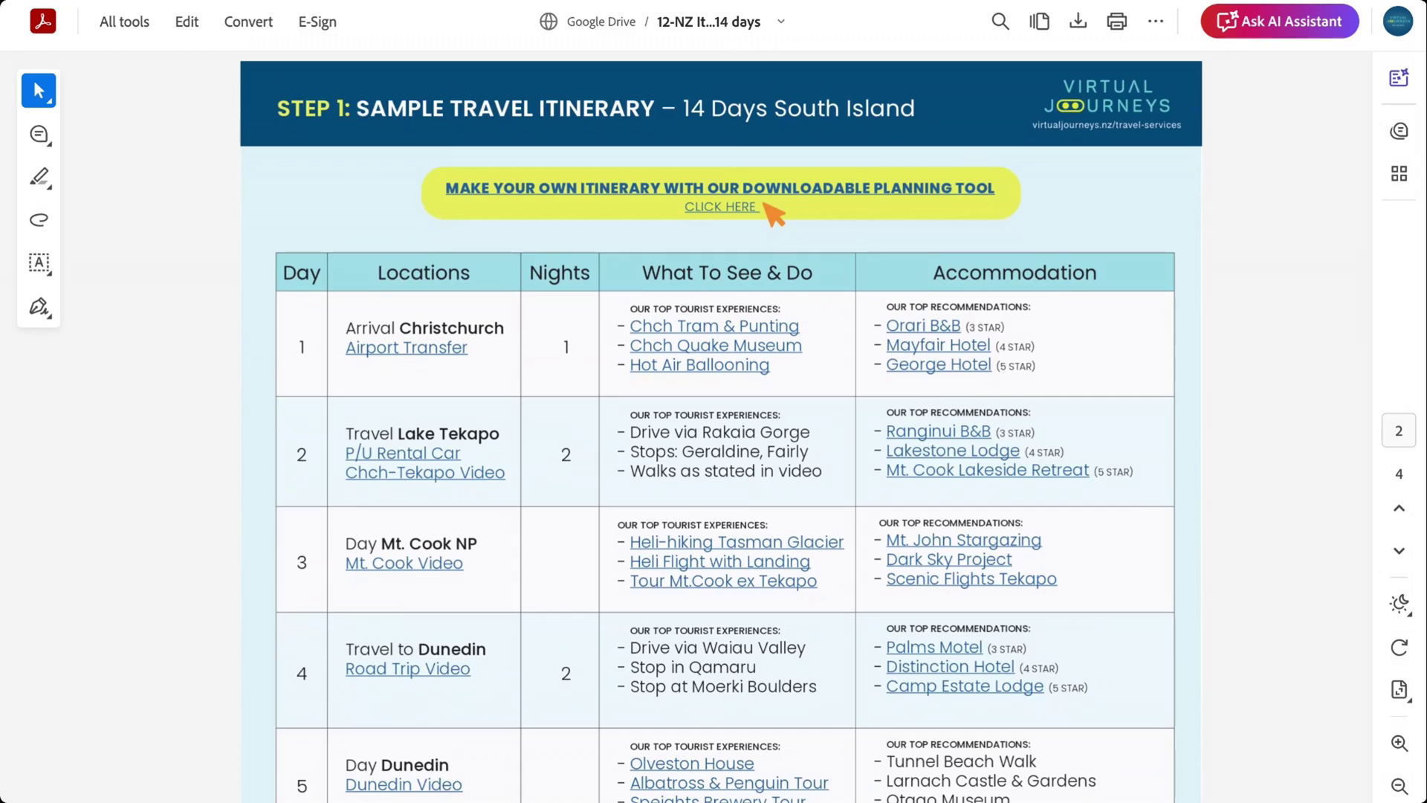
scroll(725, 416, "down", 5)
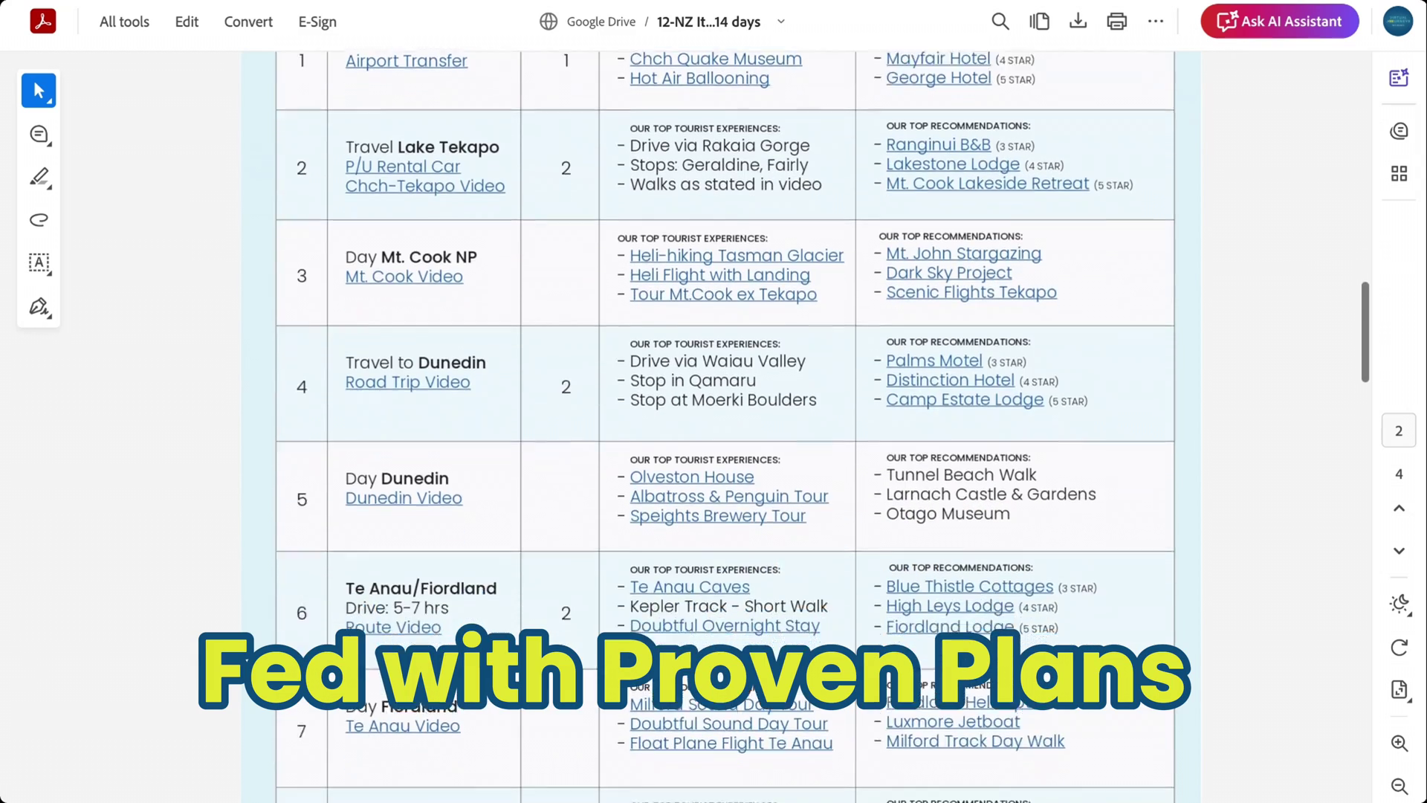
scroll(725, 416, "down", 8)
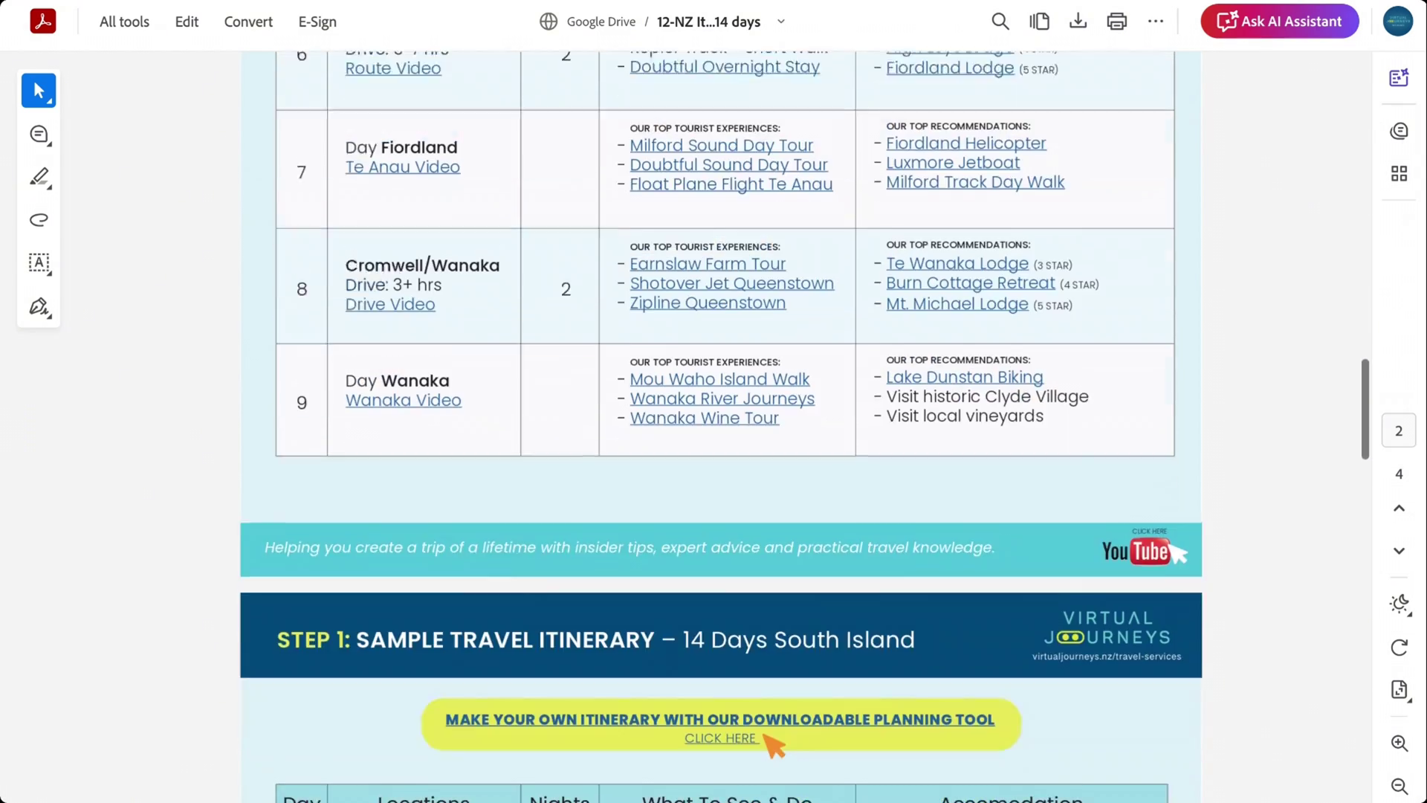
scroll(725, 416, "down", 6)
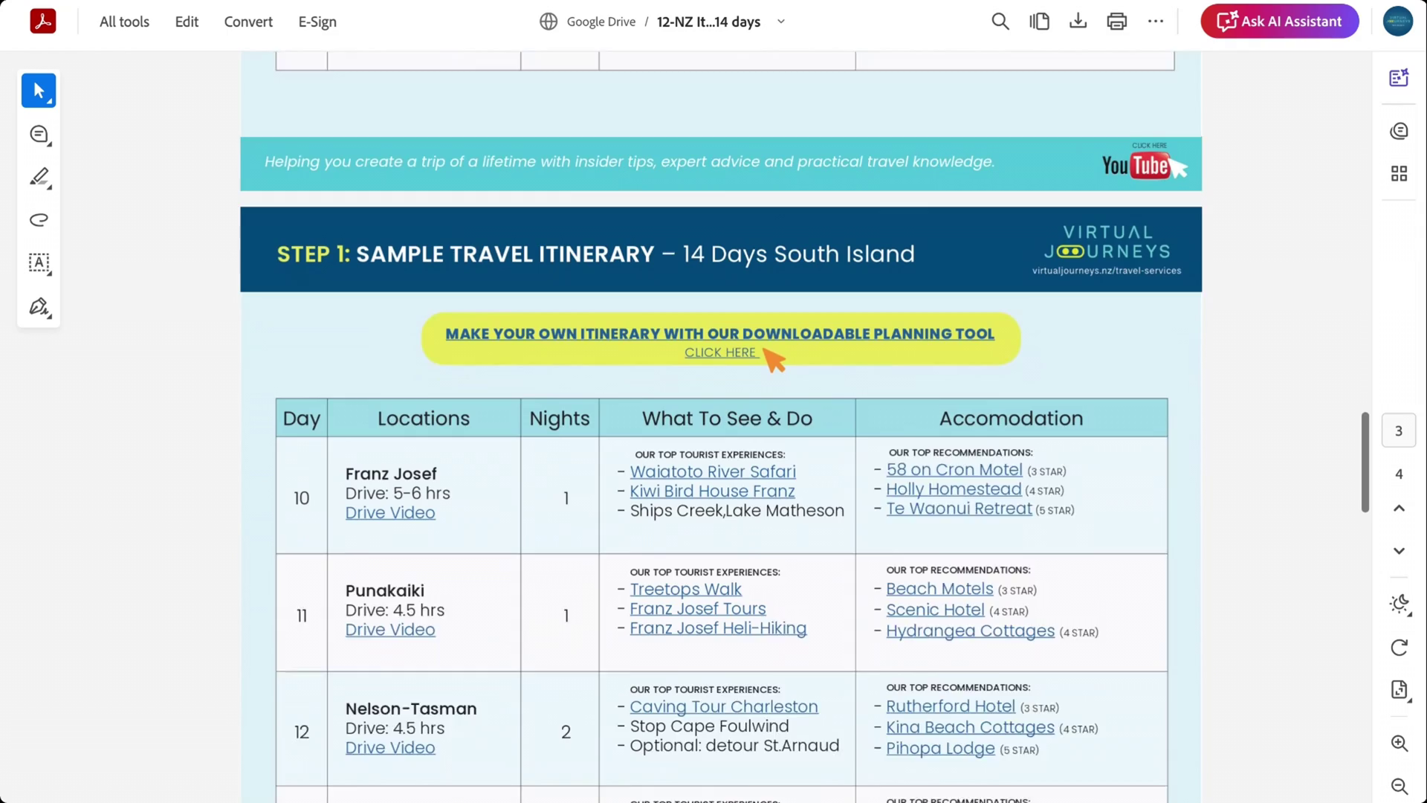
scroll(725, 416, "down", 4)
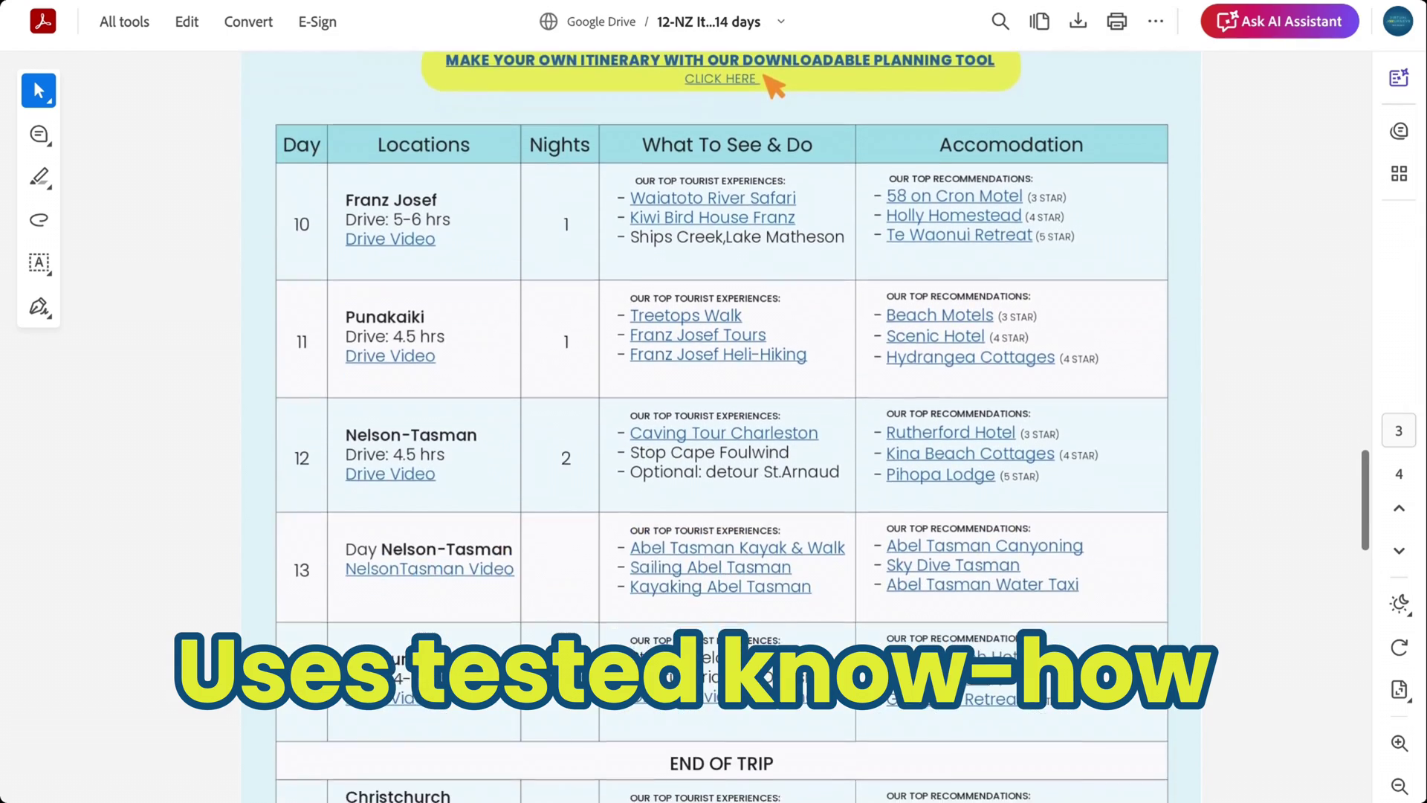
scroll(725, 416, "down", 4)
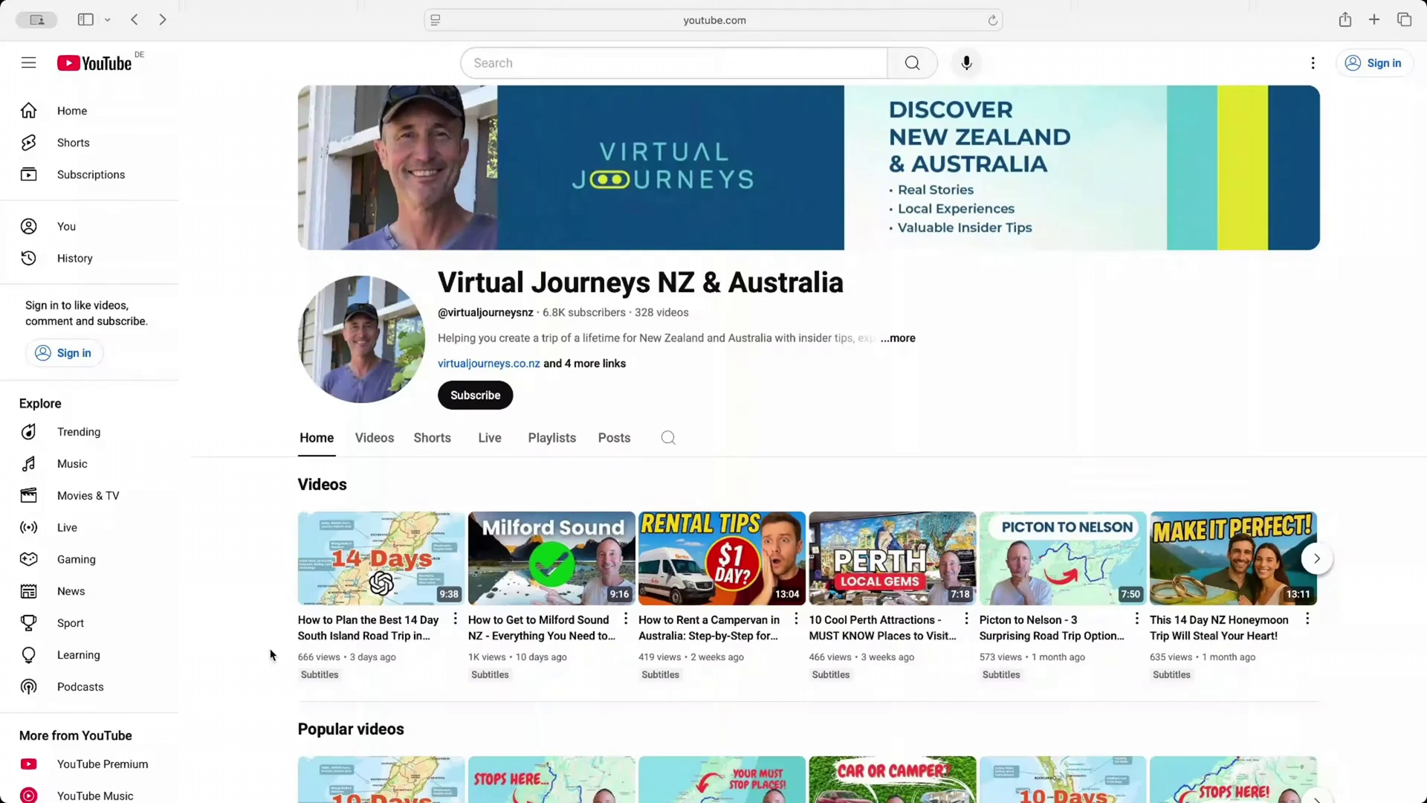
Open 'How to Plan the Best 14 Day South Island Road Trip' and expand its description links
scroll(272, 654, "down", 3)
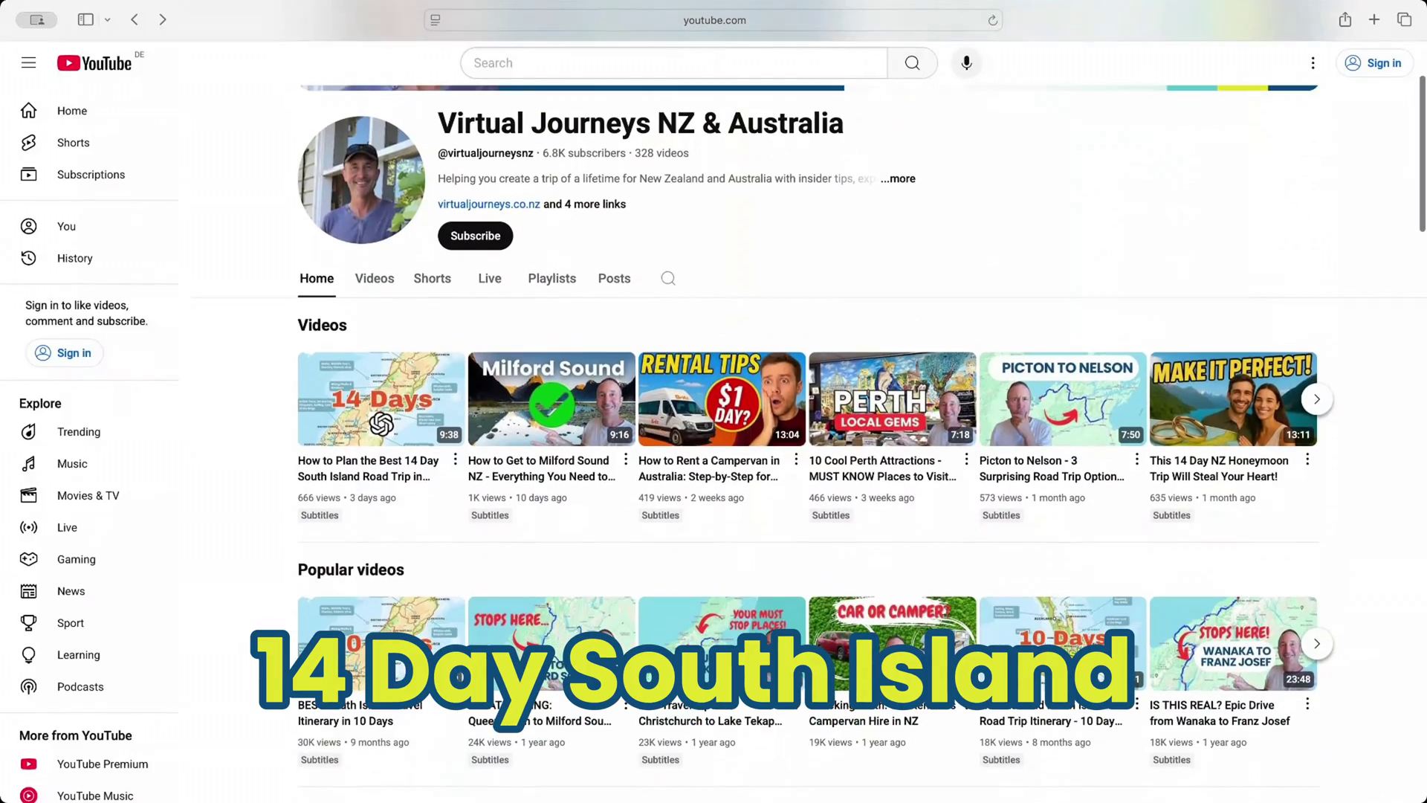
left_click(414, 428)
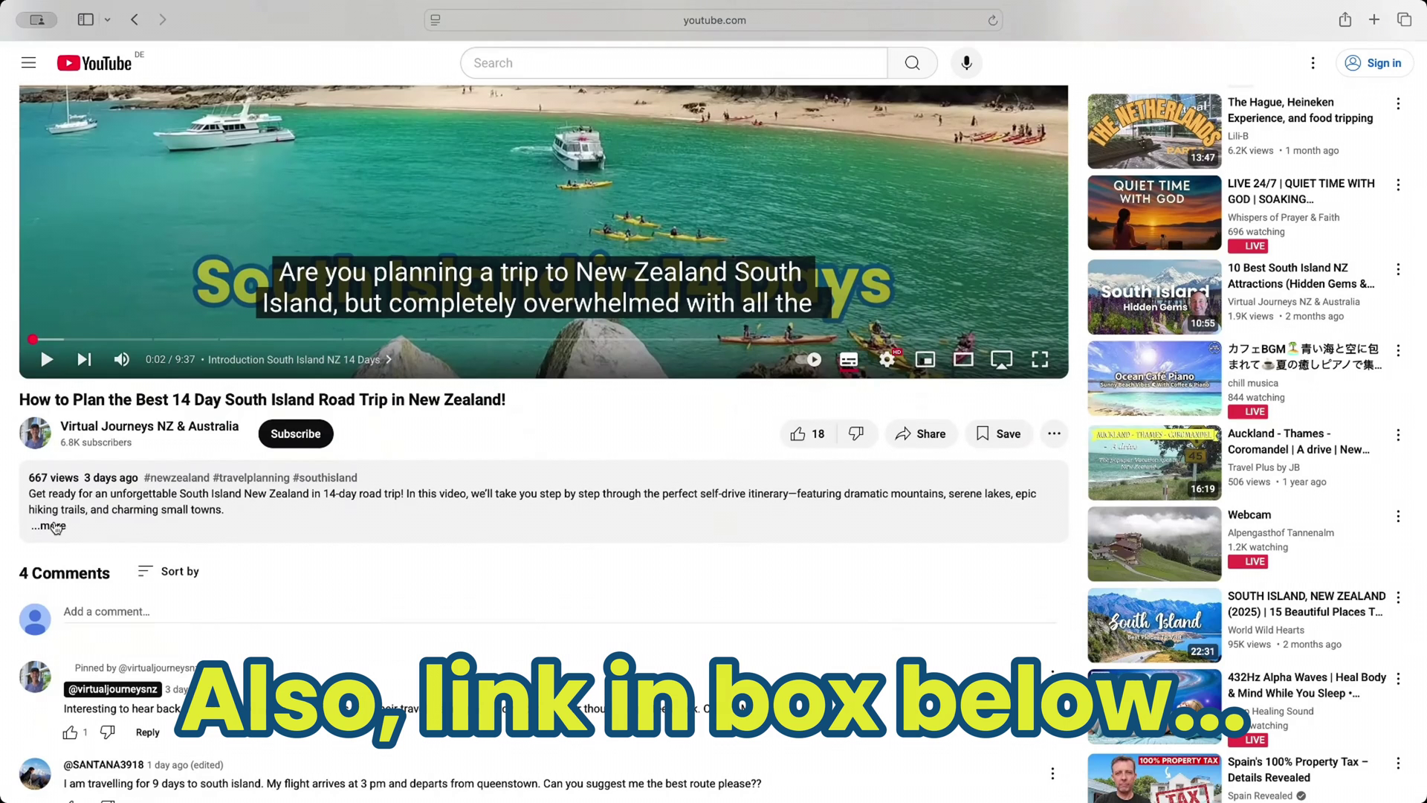
left_click(54, 527)
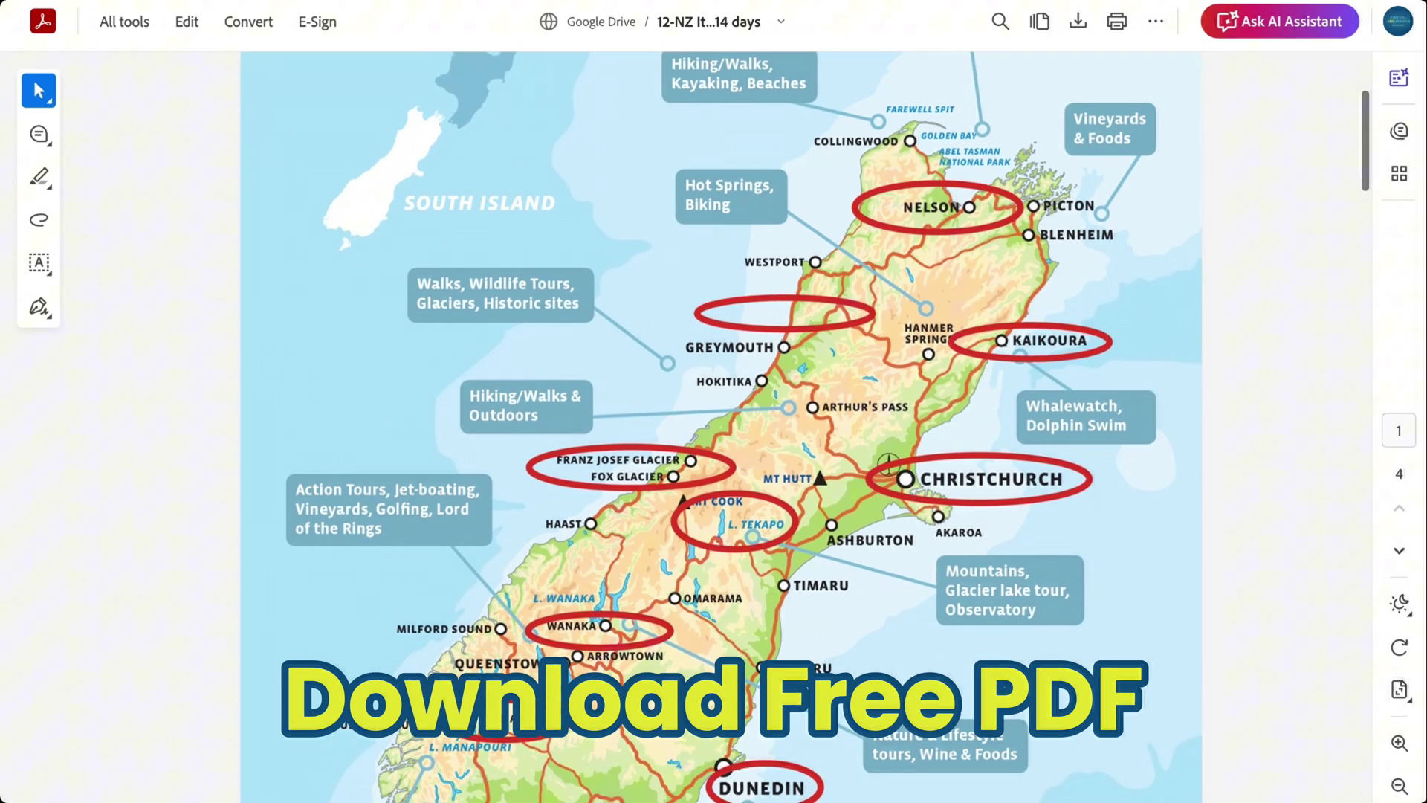
scroll(721, 424, "down", 2)
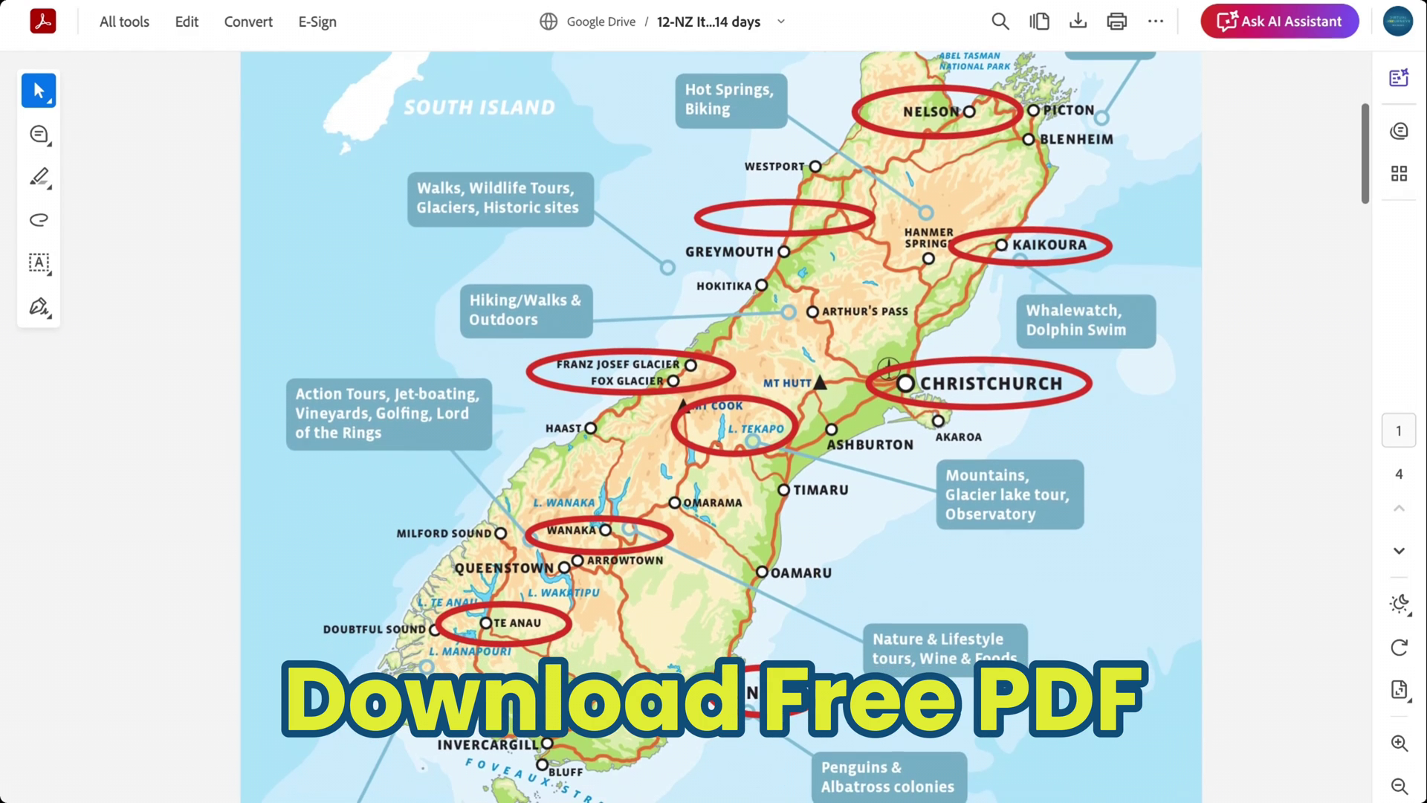
scroll(721, 424, "down", 5)
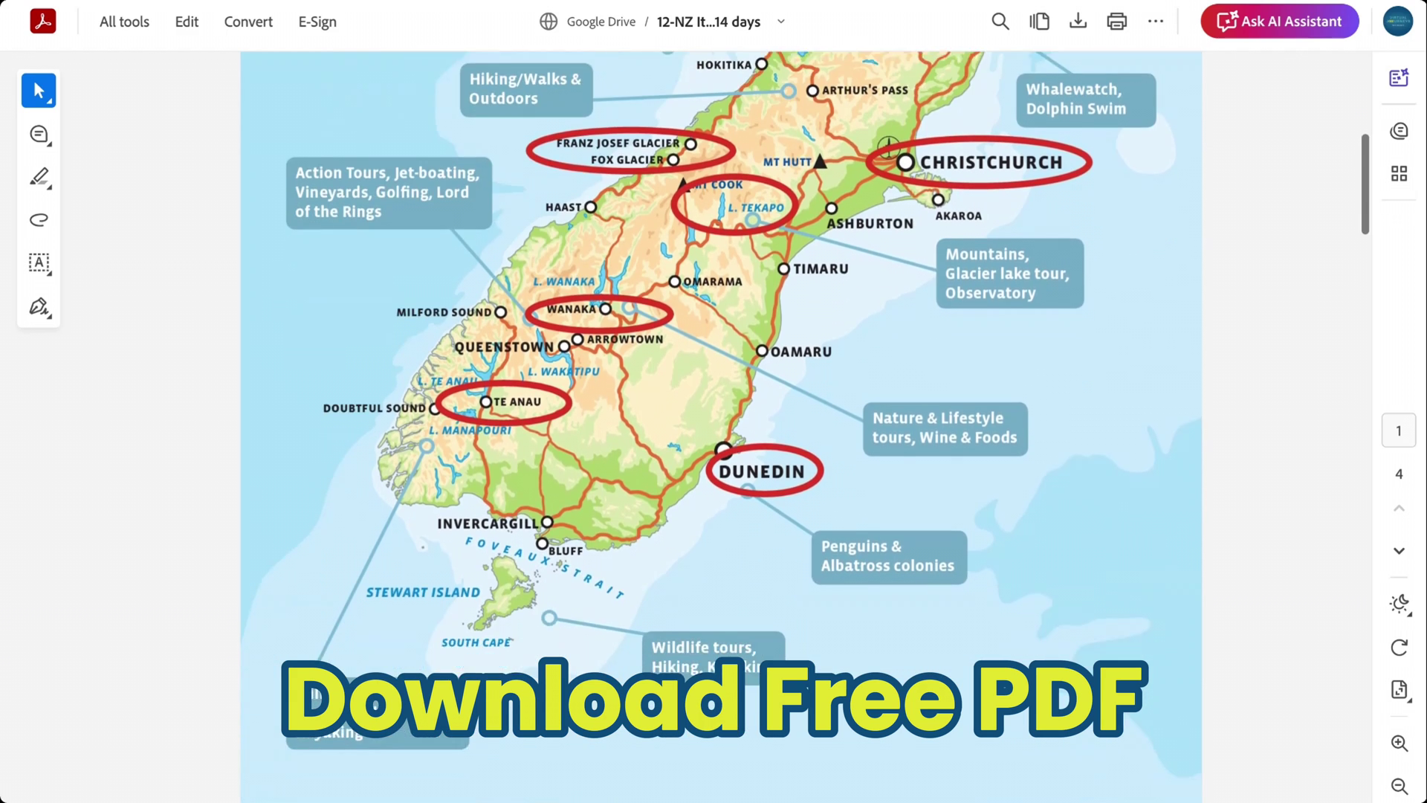
scroll(721, 423, "down", 10)
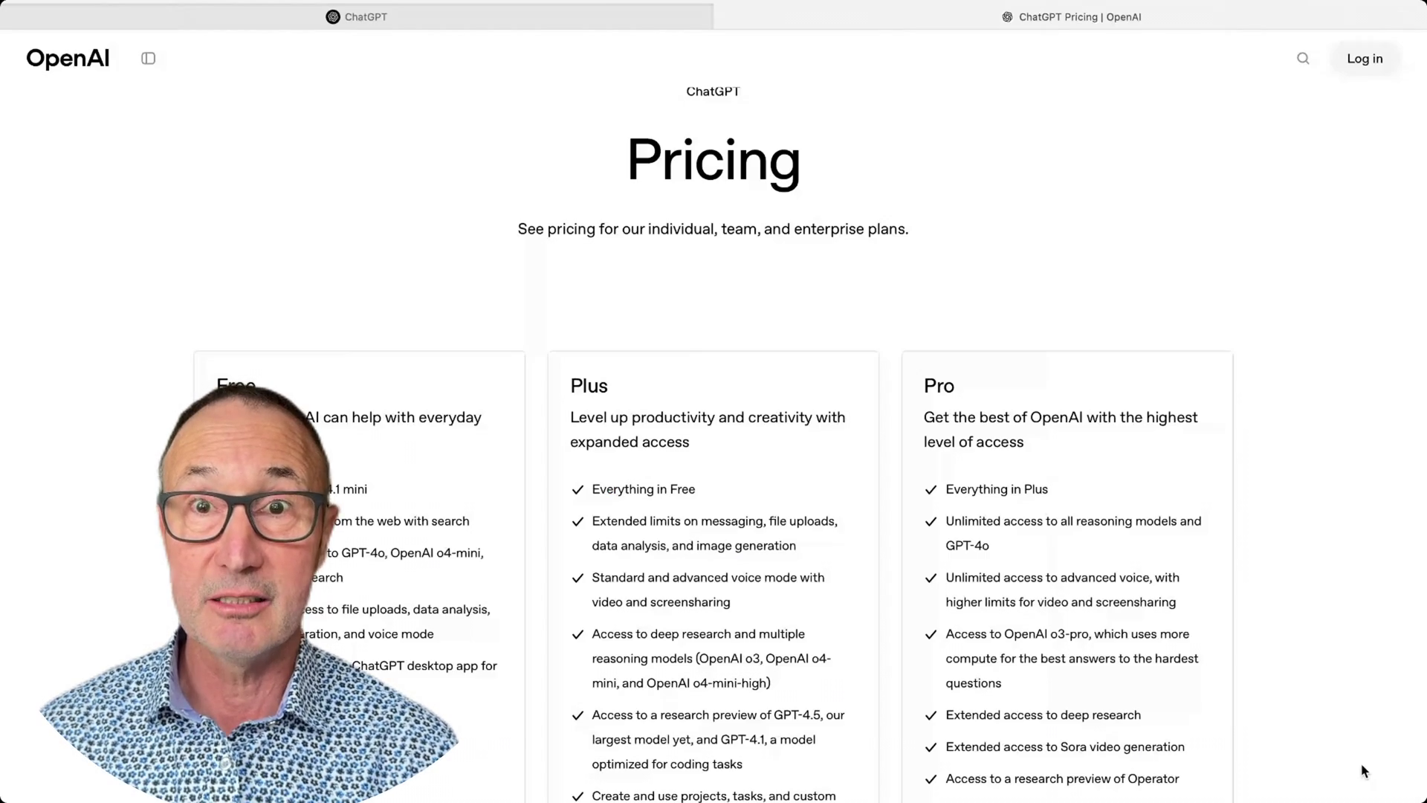
Scroll the ChatGPT Pricing page to the €0 Free, Plus and Pro plan cards
scroll(1363, 771, "down", 3)
scroll(1364, 771, "down", 1)
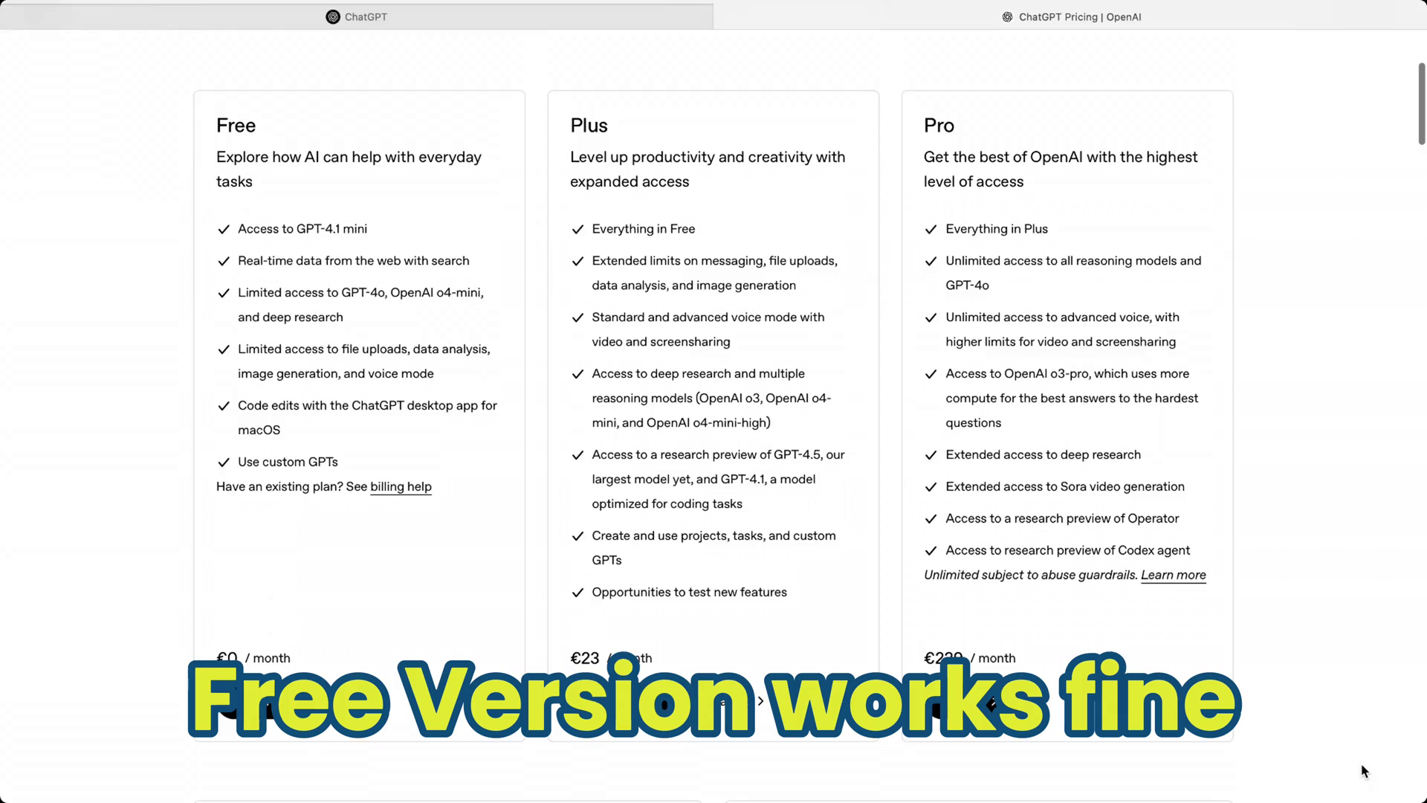
scroll(1364, 771, "up", 1)
scroll(1364, 771, "down", 3)
scroll(1364, 771, "down", 3)
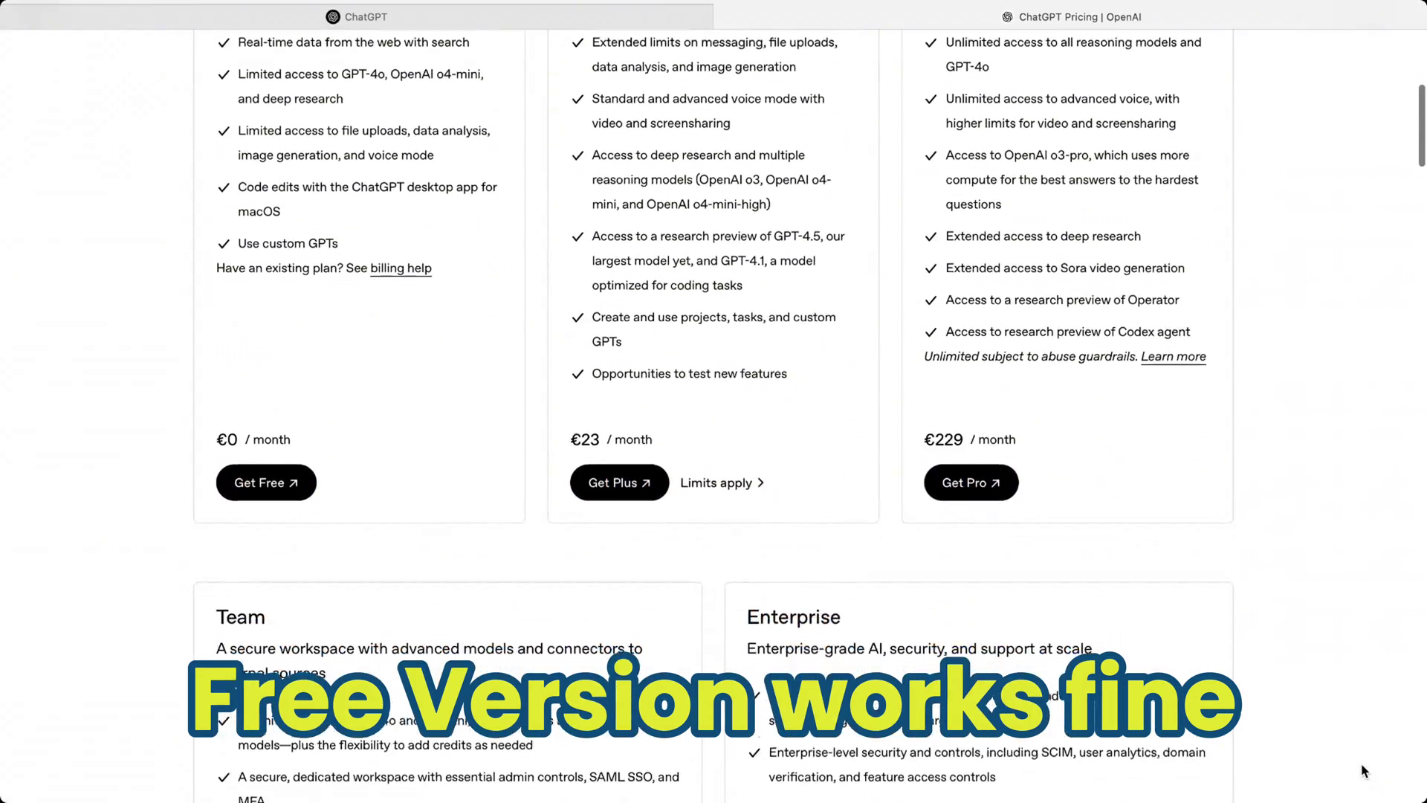
scroll(1364, 770, "down", 3)
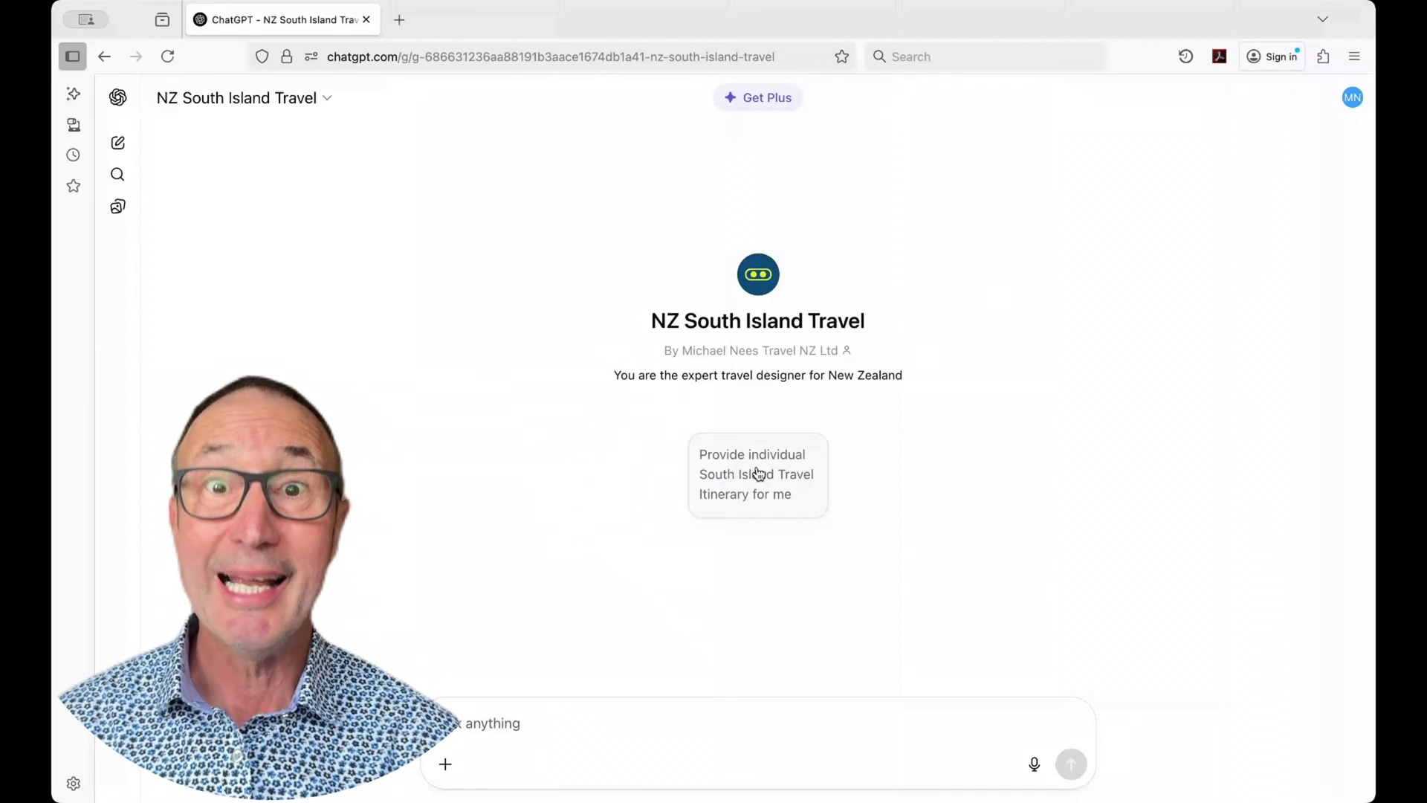
Request an individual South Island itinerary and review the GPT's six-part Travel Info Checklist
left_click(757, 474)
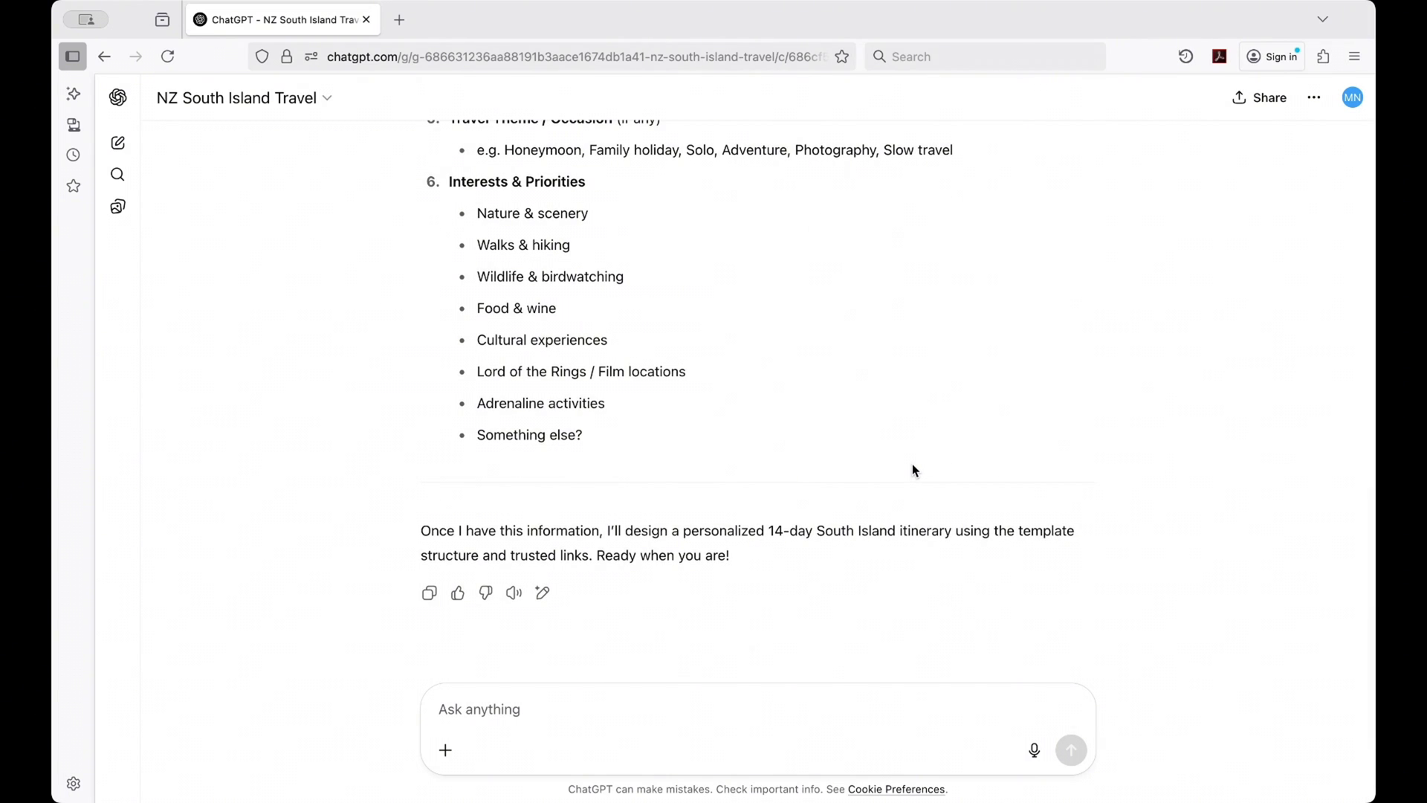
scroll(914, 469, "up", 4)
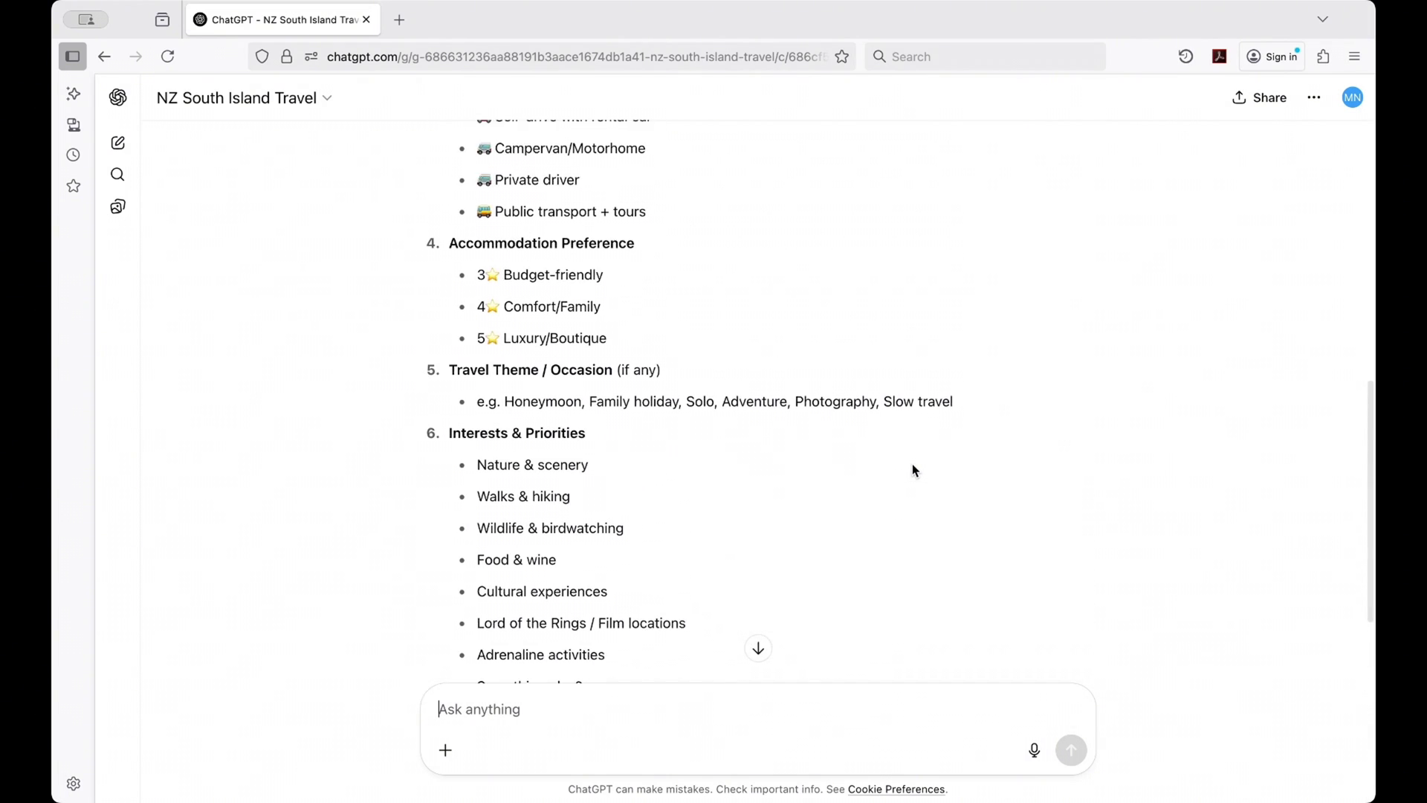
scroll(914, 469, "up", 6)
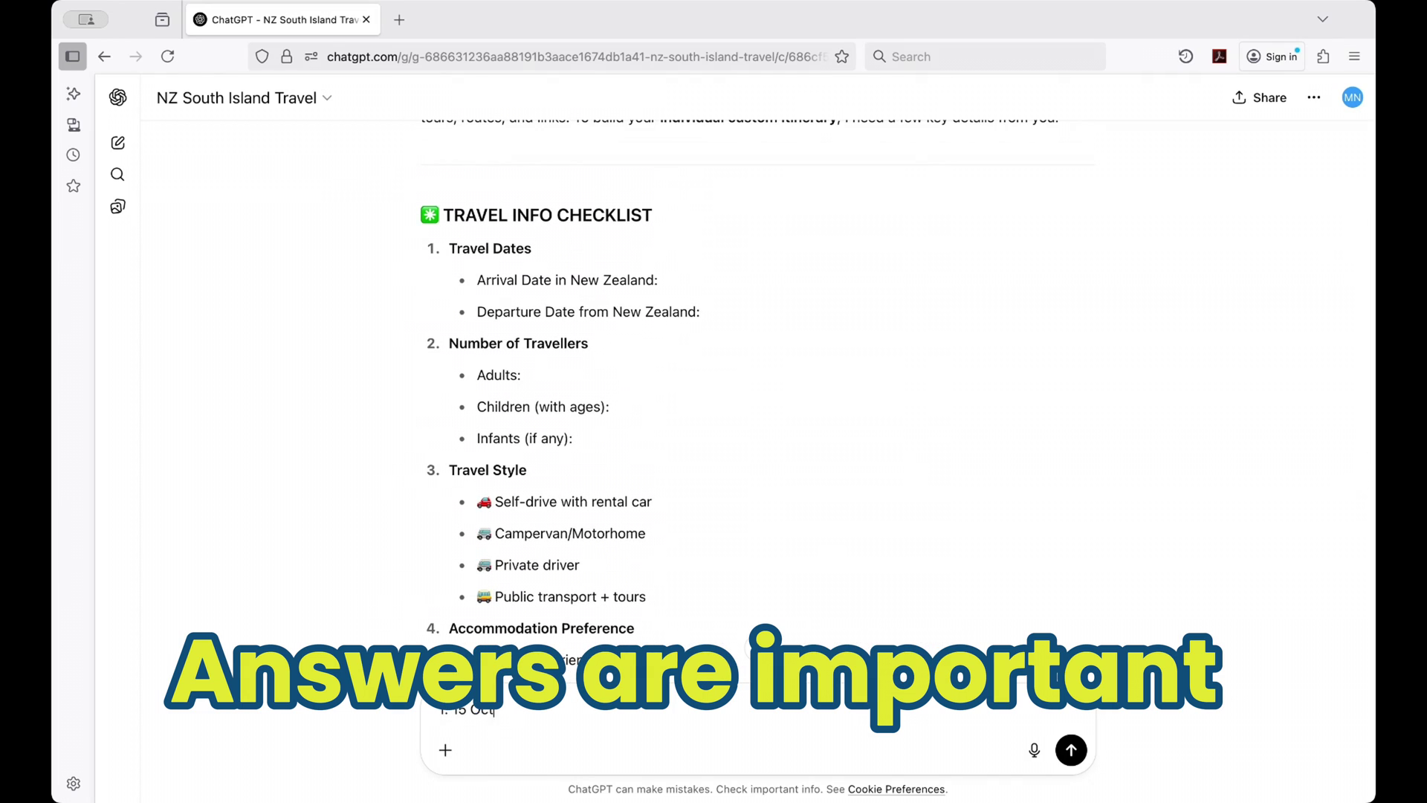
Answer the date and group items: 15 October 2025, arriving and departing Christchurch, 2 adults
type("o")
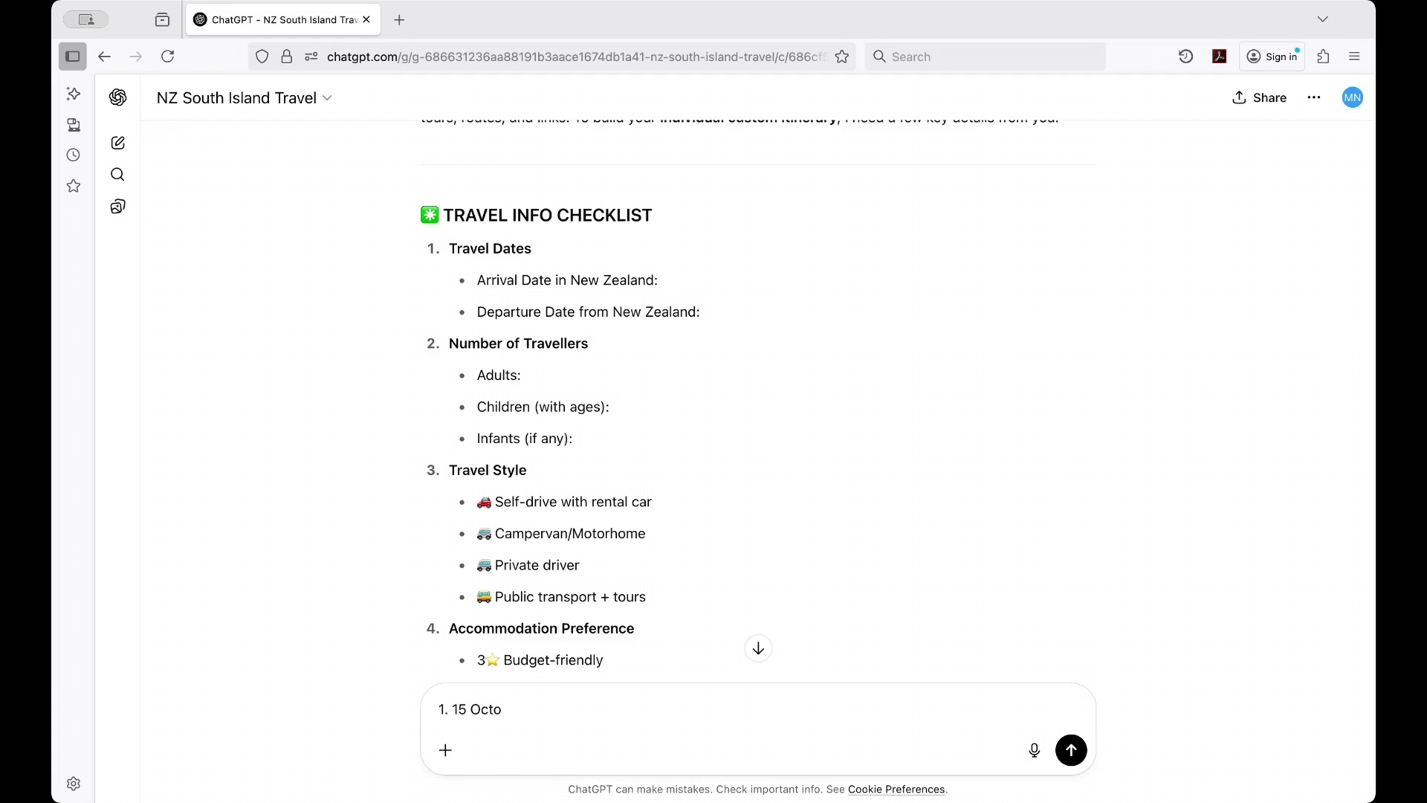
type("ber 2025, arrival in")
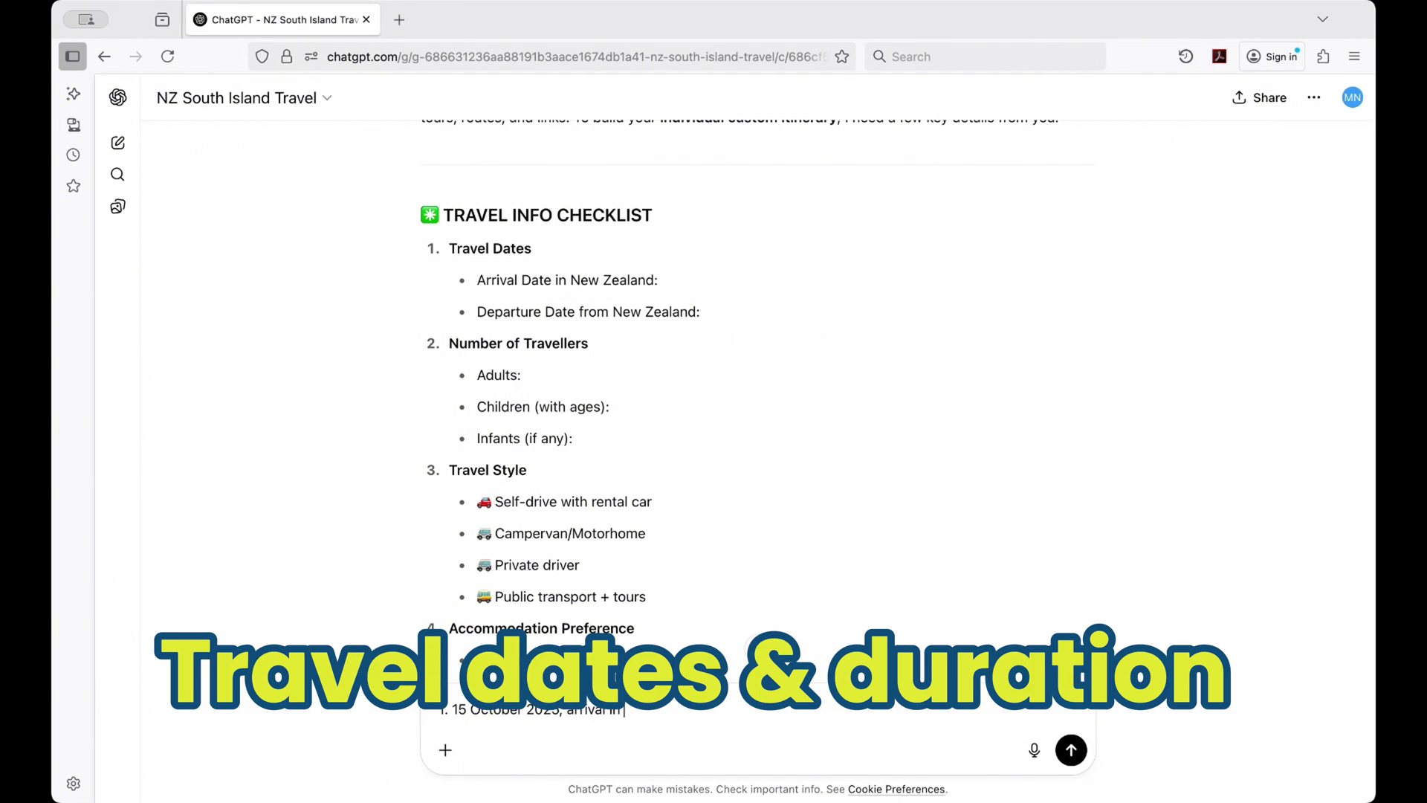
type("C")
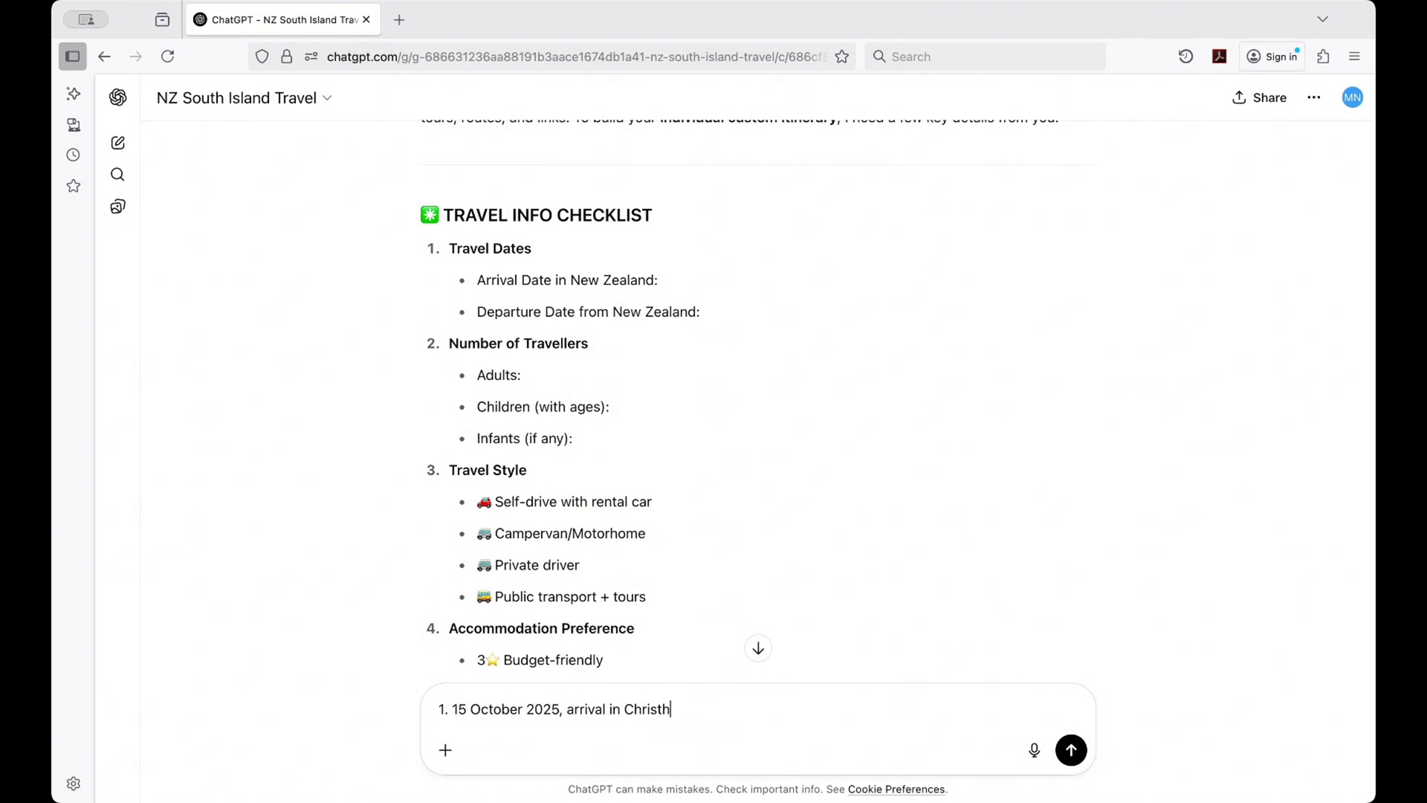
type("hristchurch")
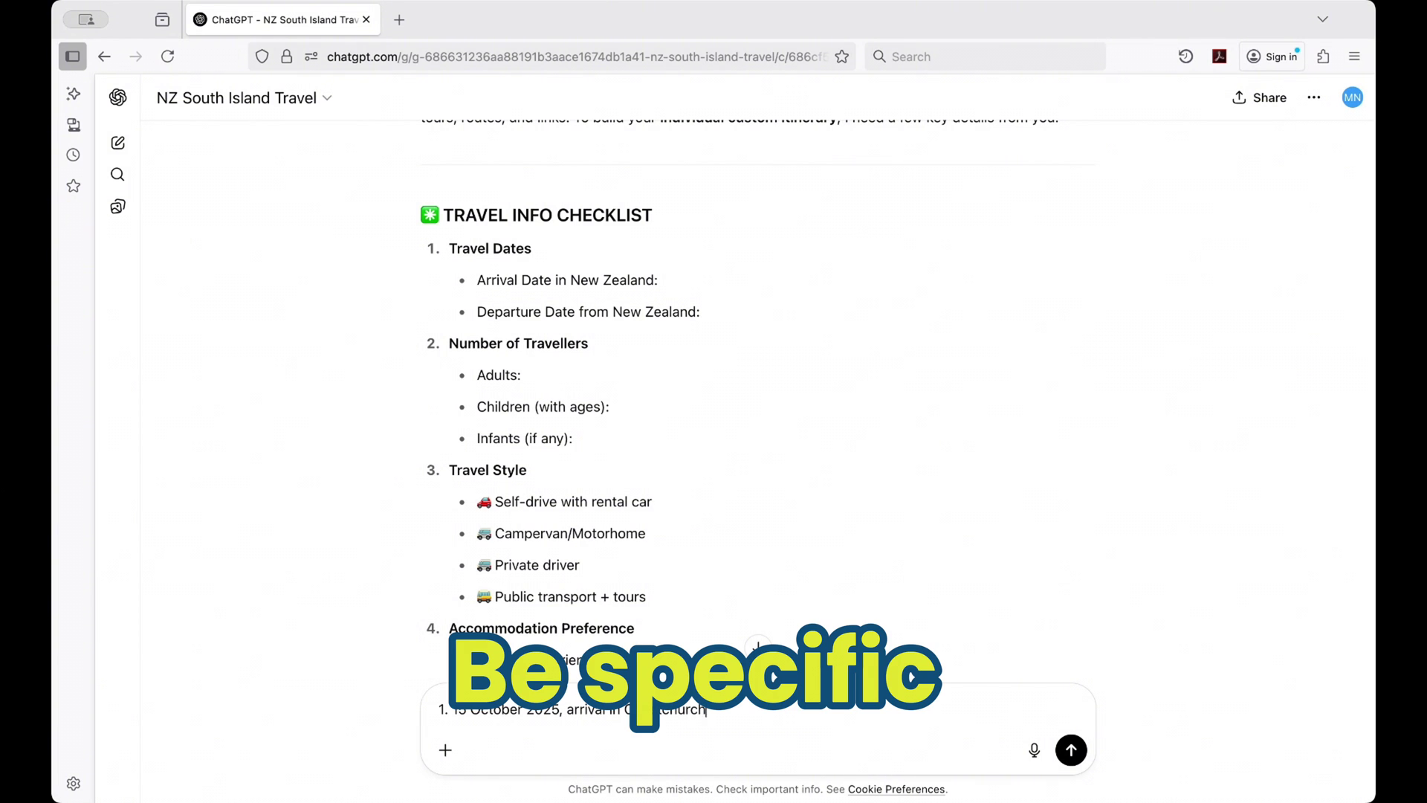
type(" and de")
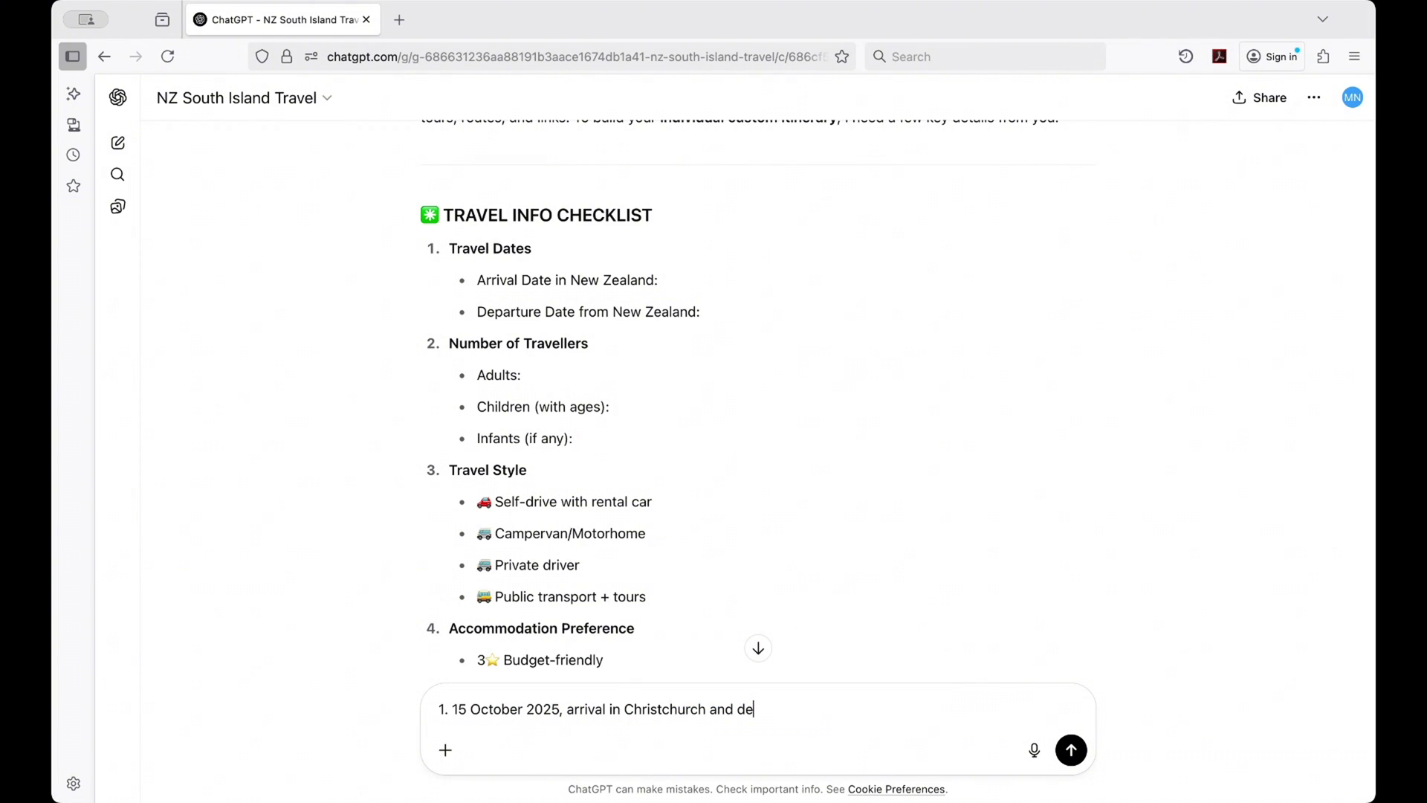
type("parture")
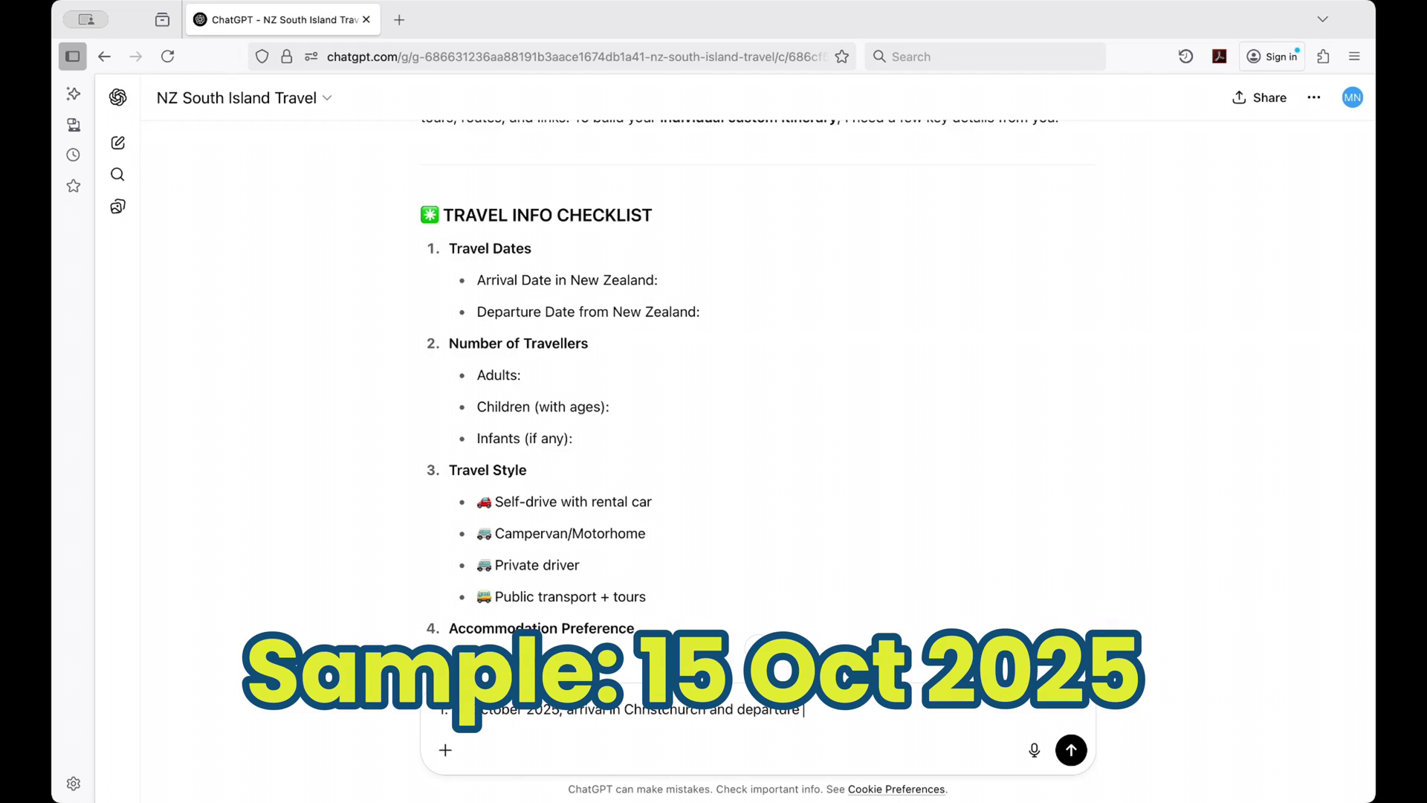
type(" from Christchurch")
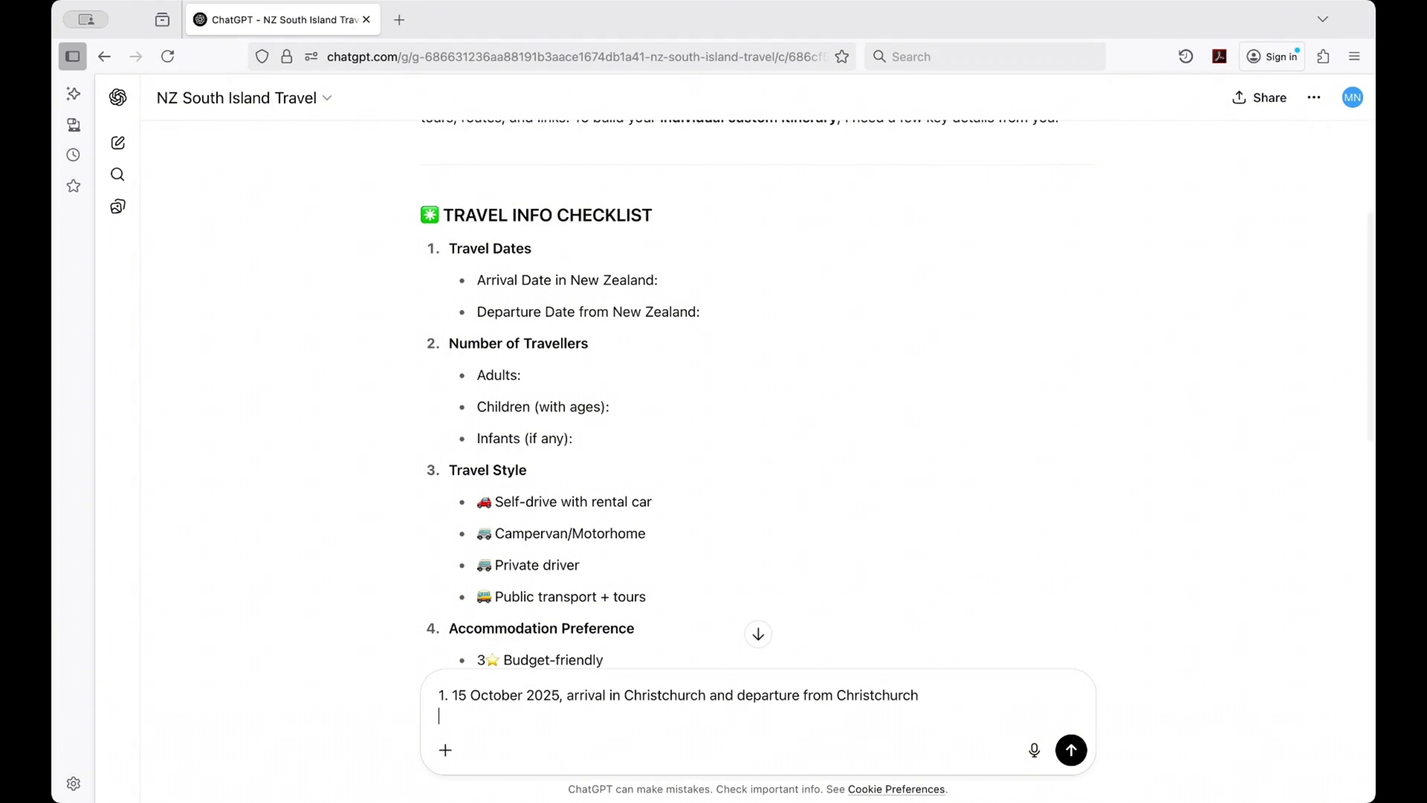
type(" 2.")
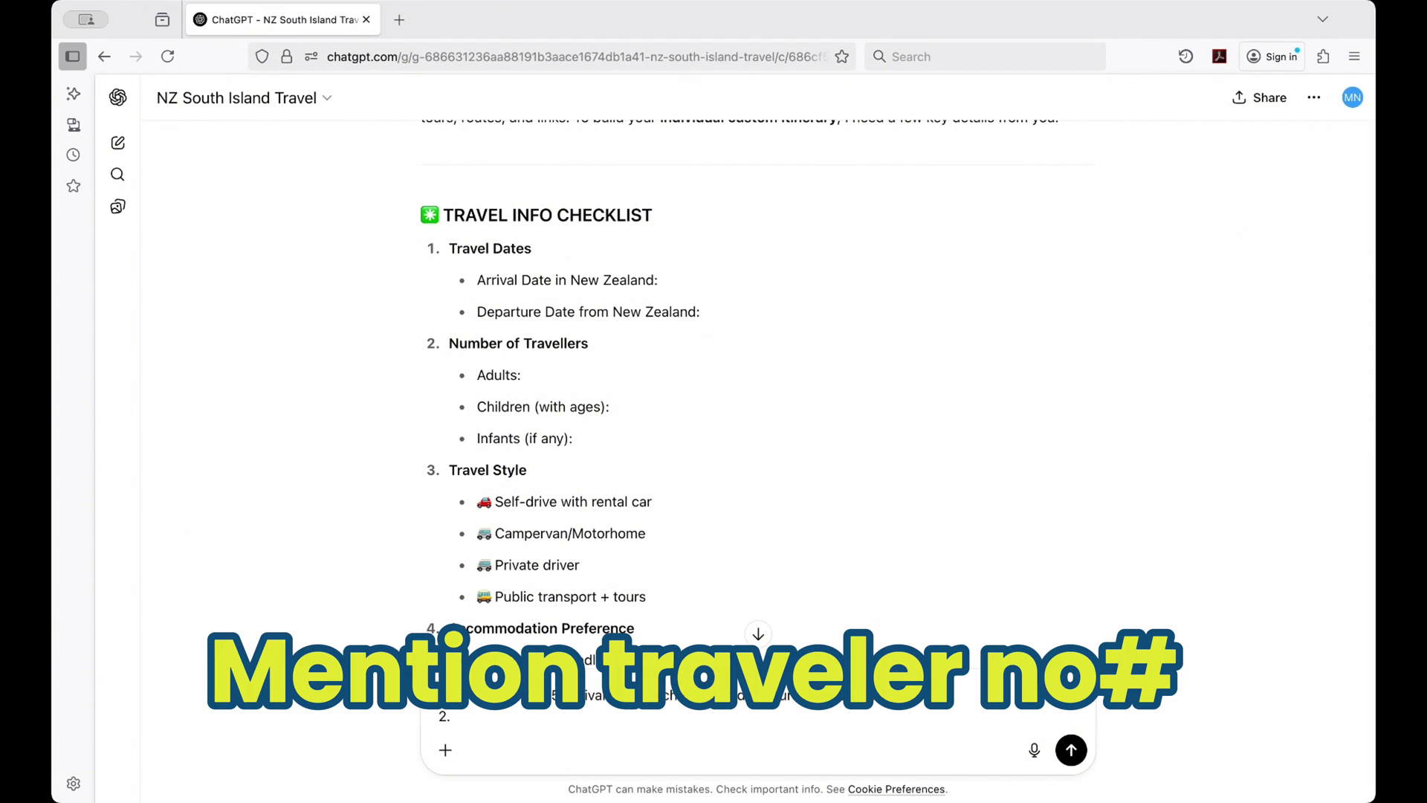
type(" 2 adult")
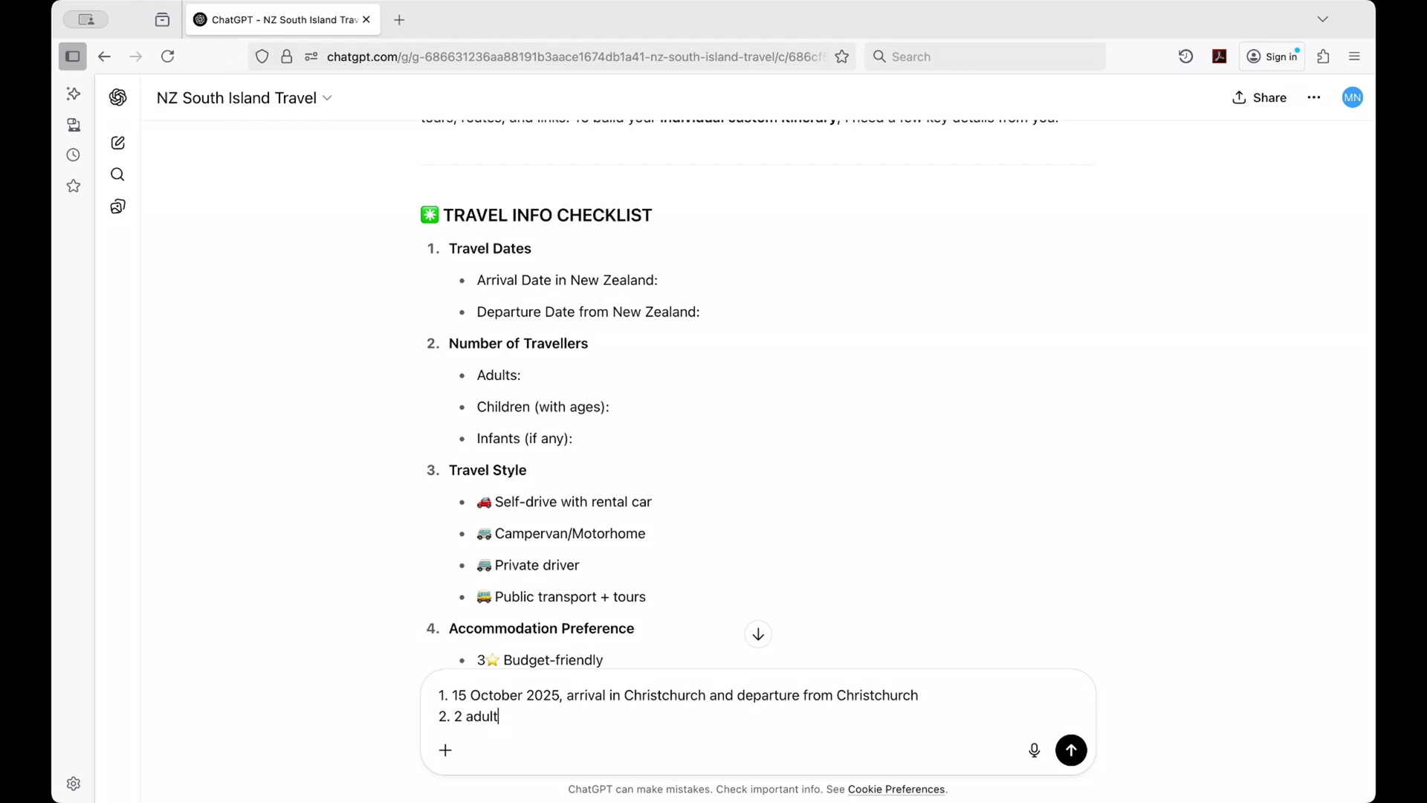
type("s")
key("shift+Return")
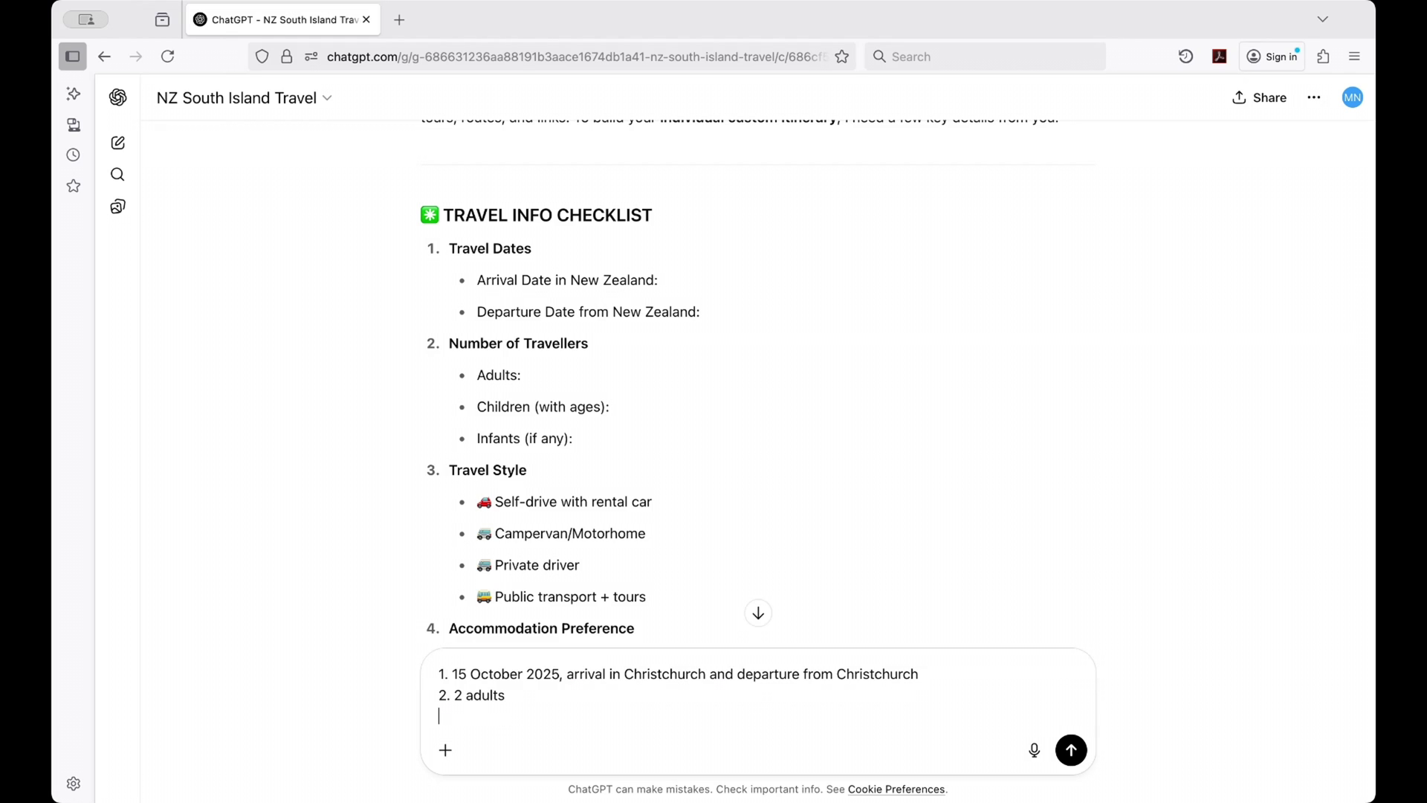
Add the remaining answers: 3-4 star stays, honeymoon, and hiking, nature, food and wine
type("3.")
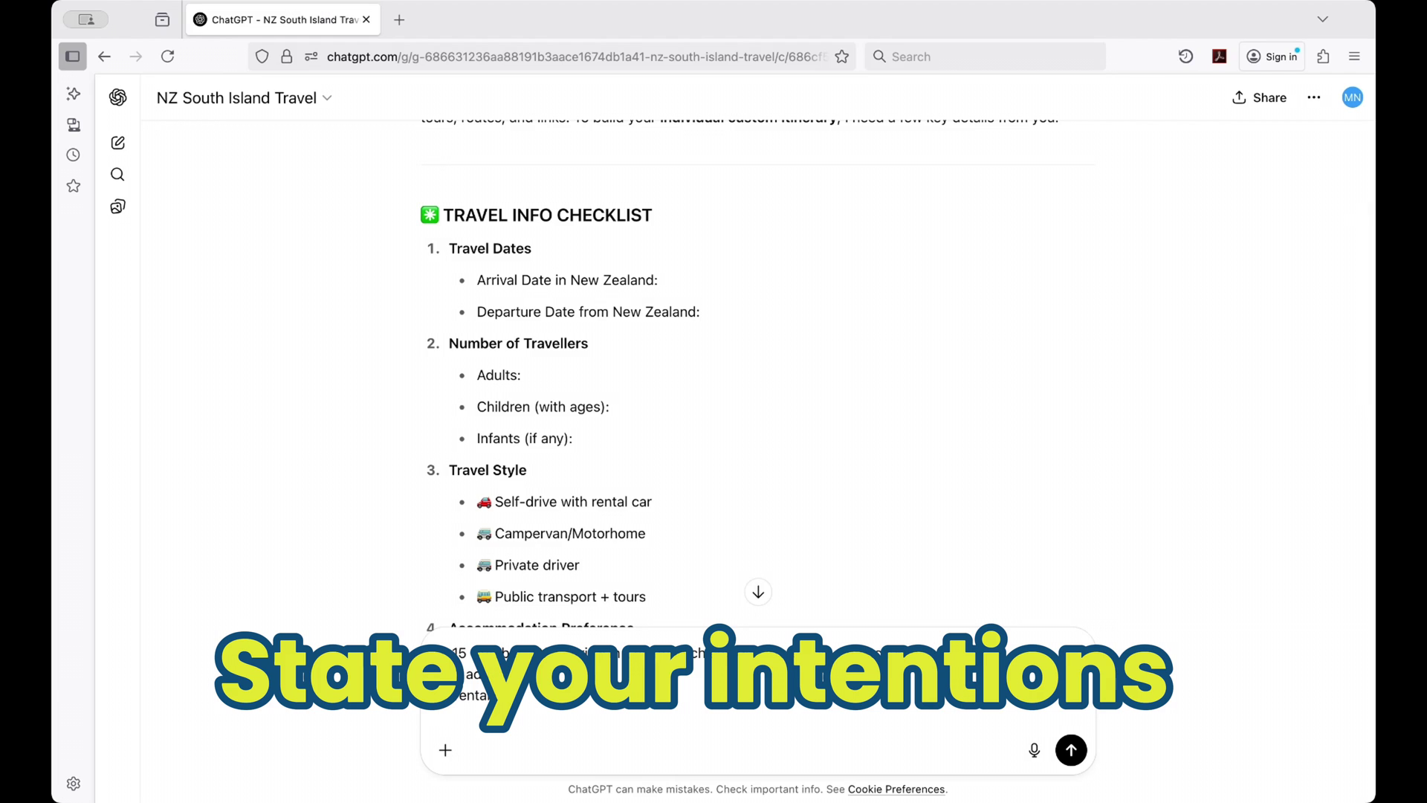
type("4.")
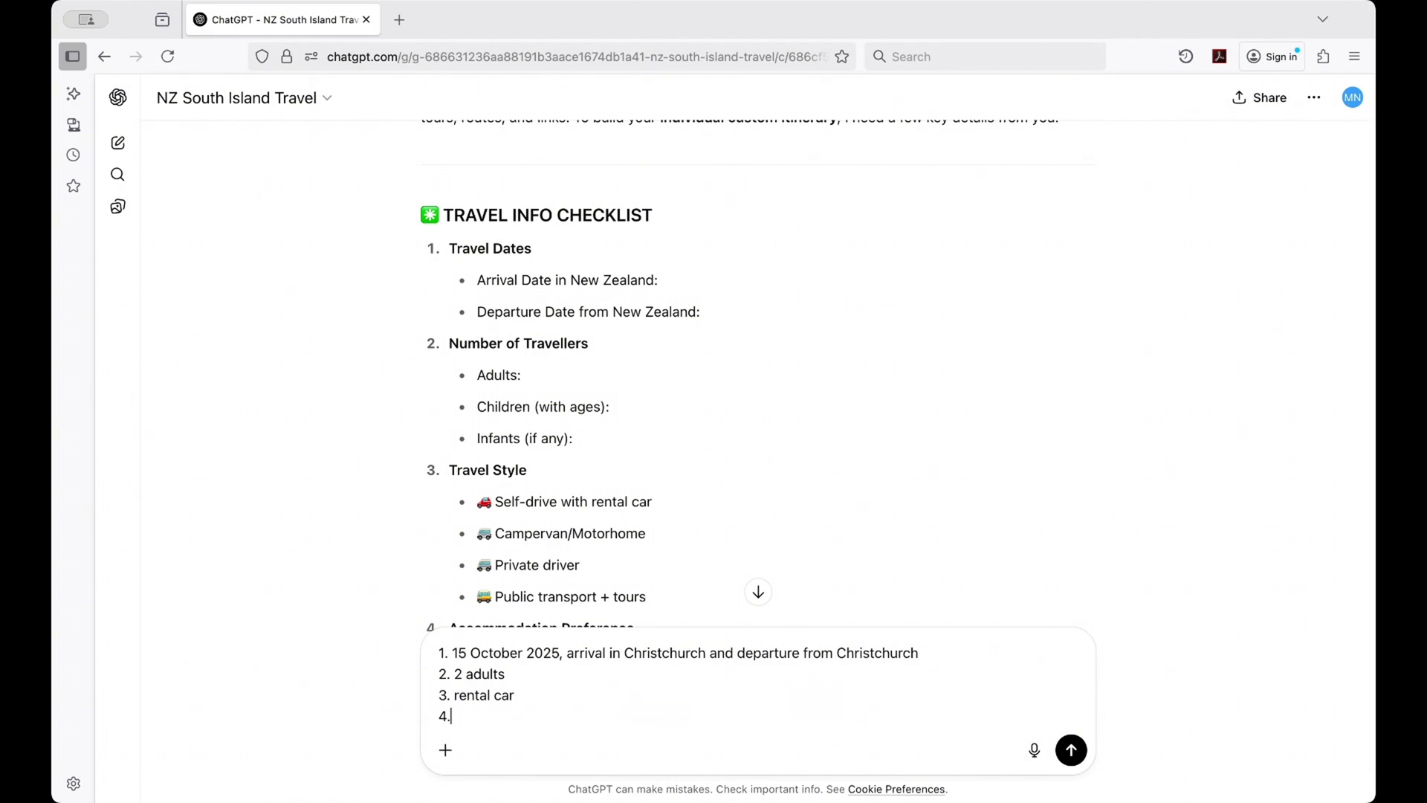
scroll(651, 609, "down", 5)
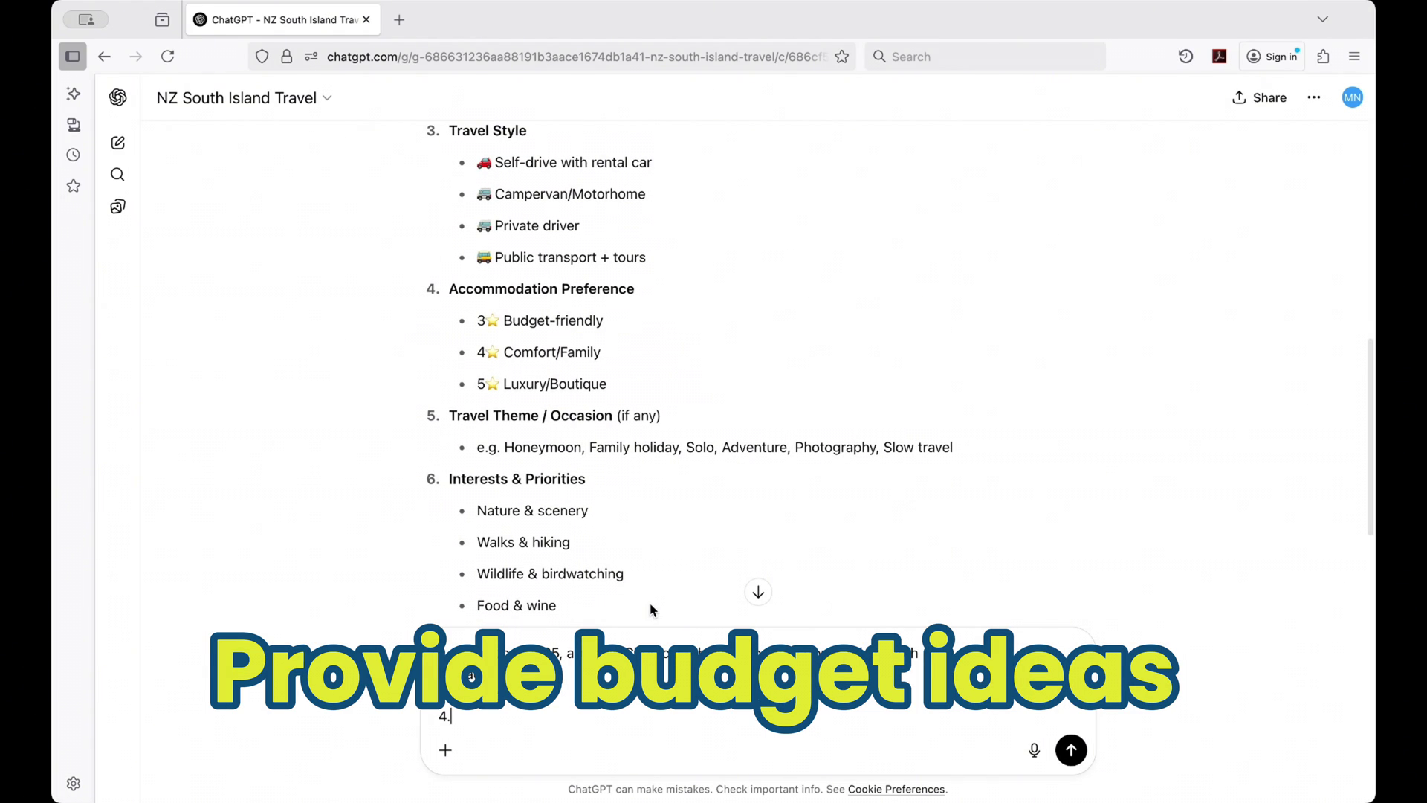
type("3-4 st")
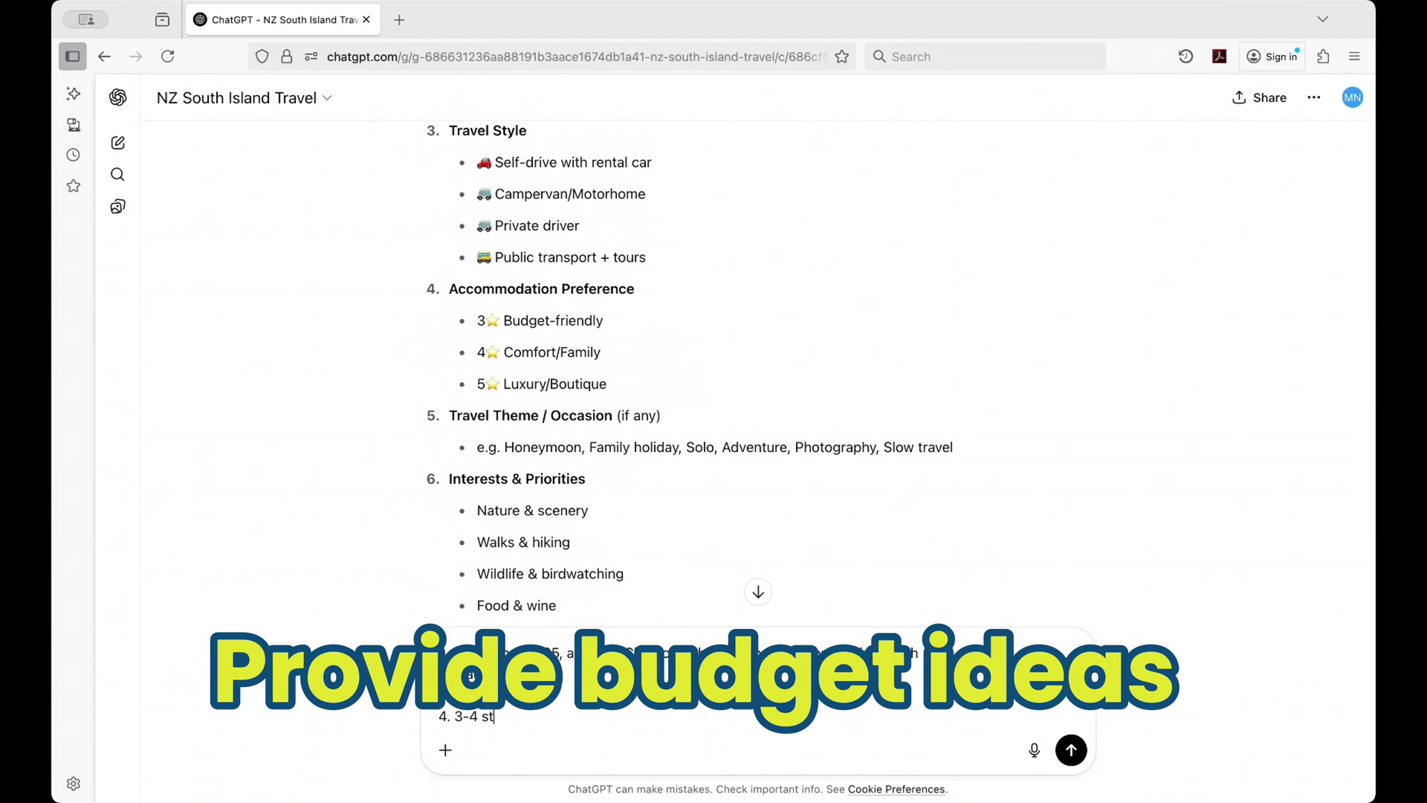
type("ar")
scroll(899, 373, "down", 2)
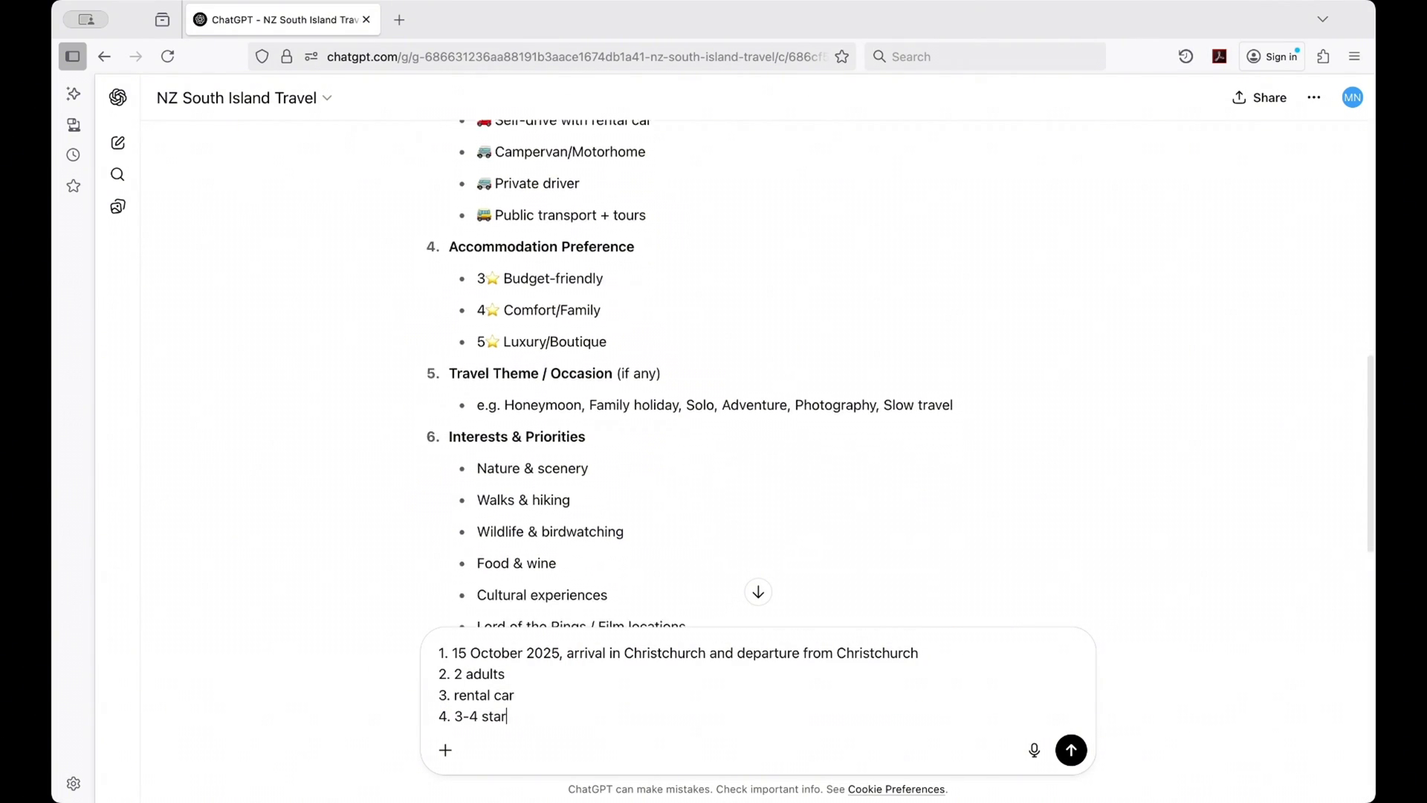
key("shift+Return")
type("5")
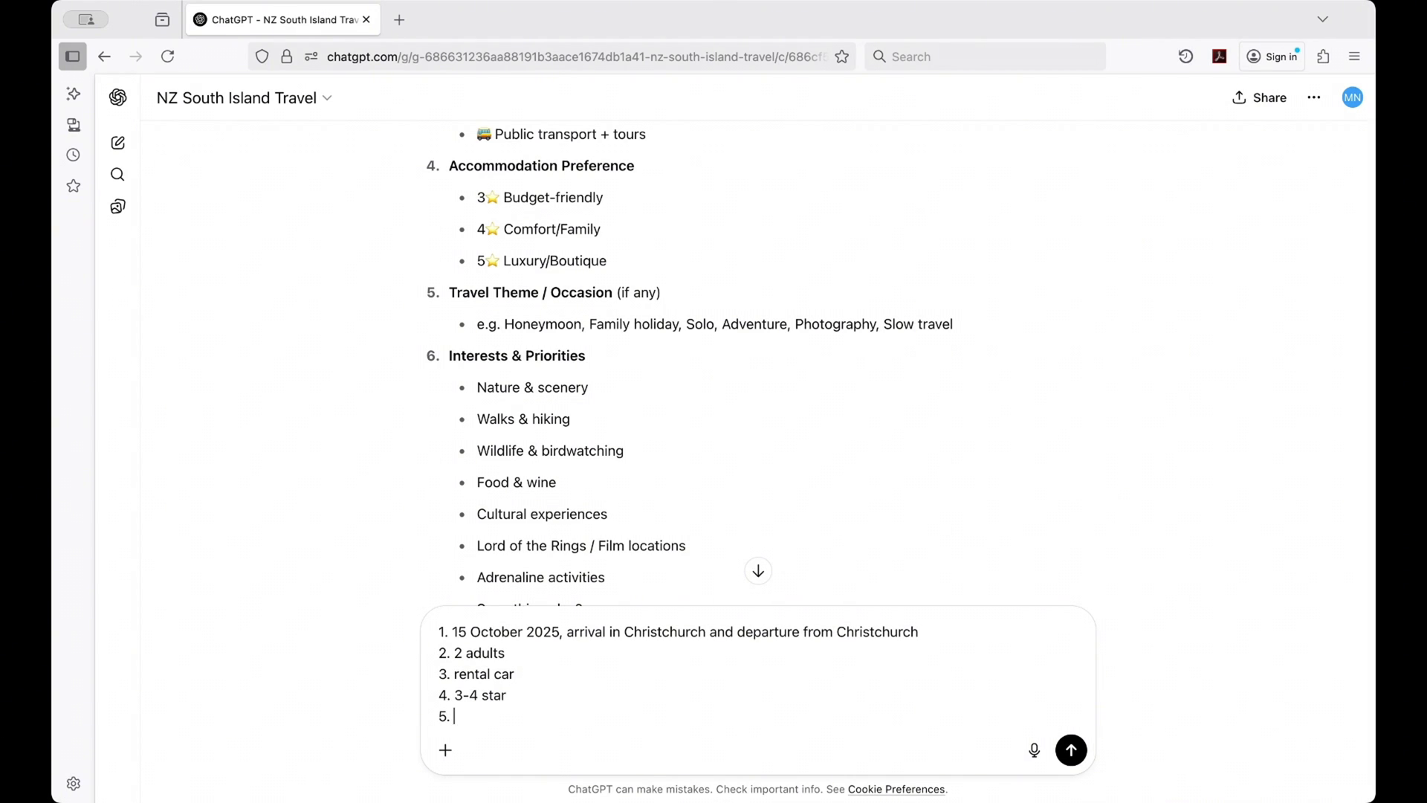
type(". honeymoon")
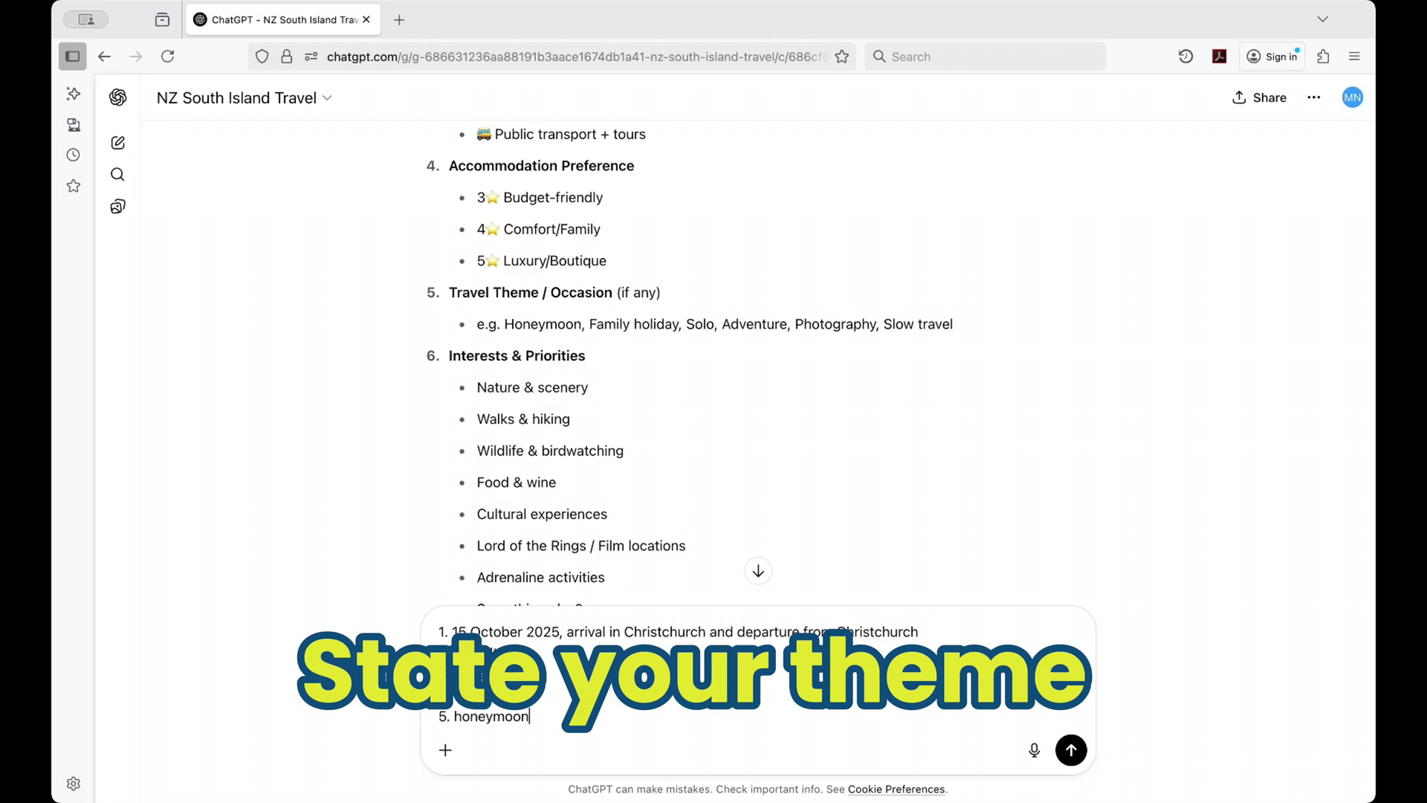
scroll(678, 543, "down", 1)
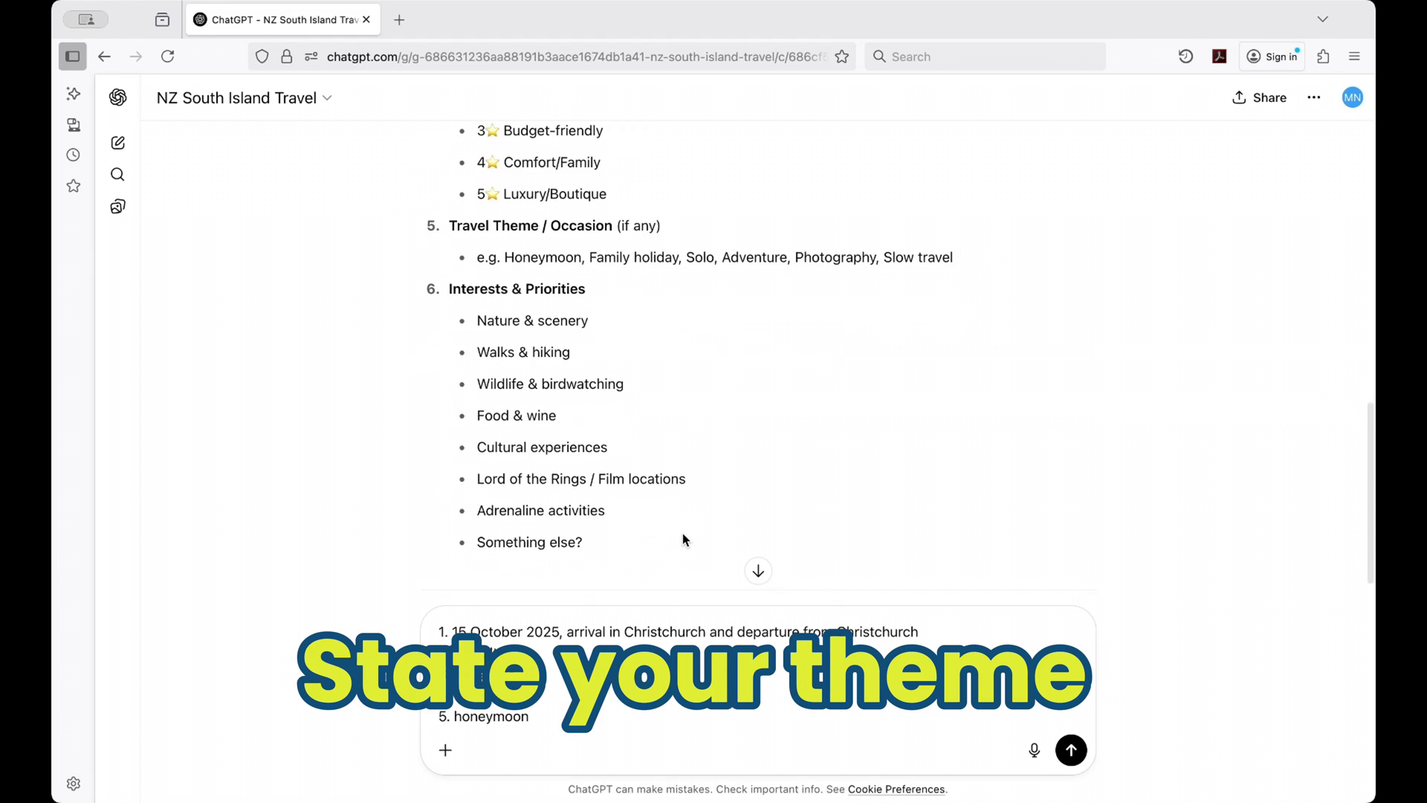
key("shift+Return")
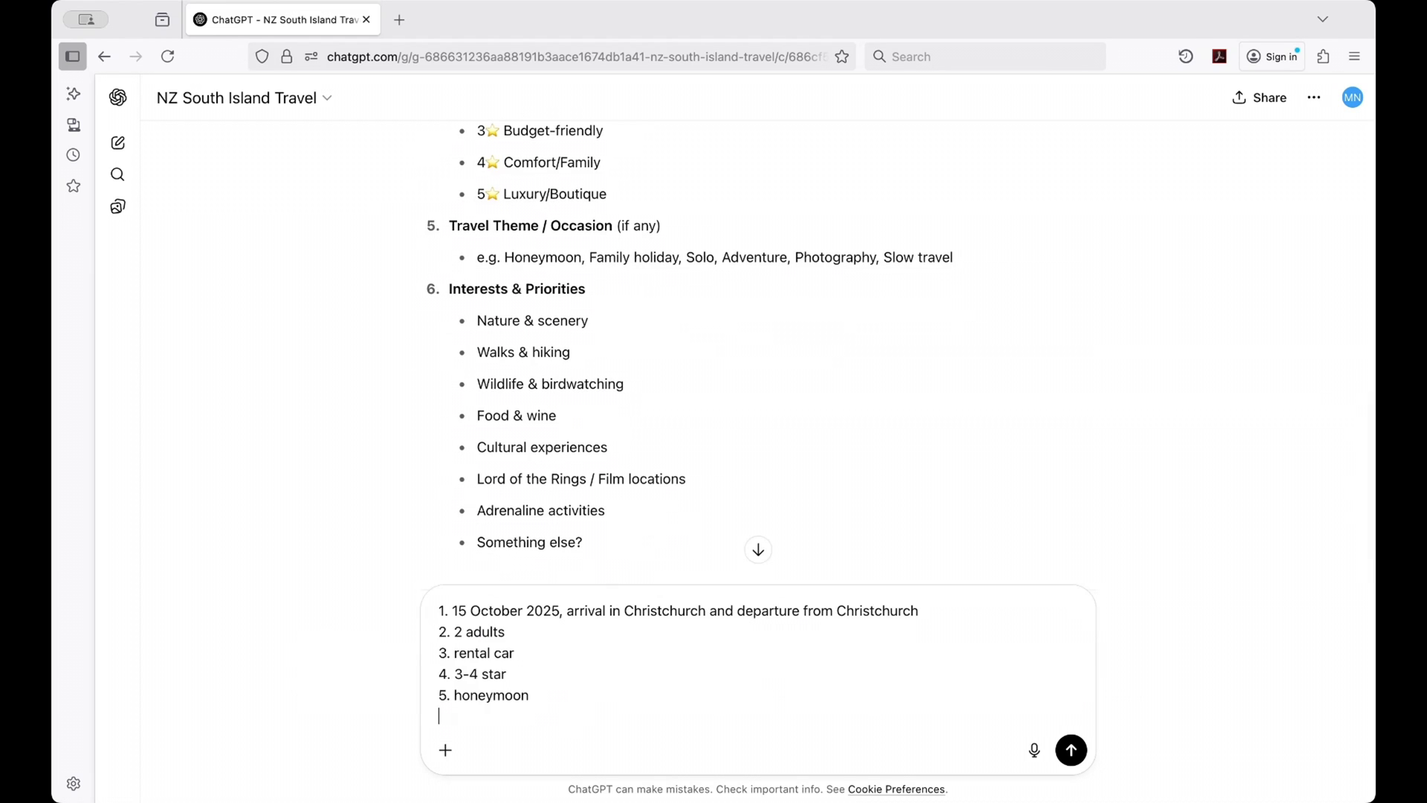
type("6. hiking,")
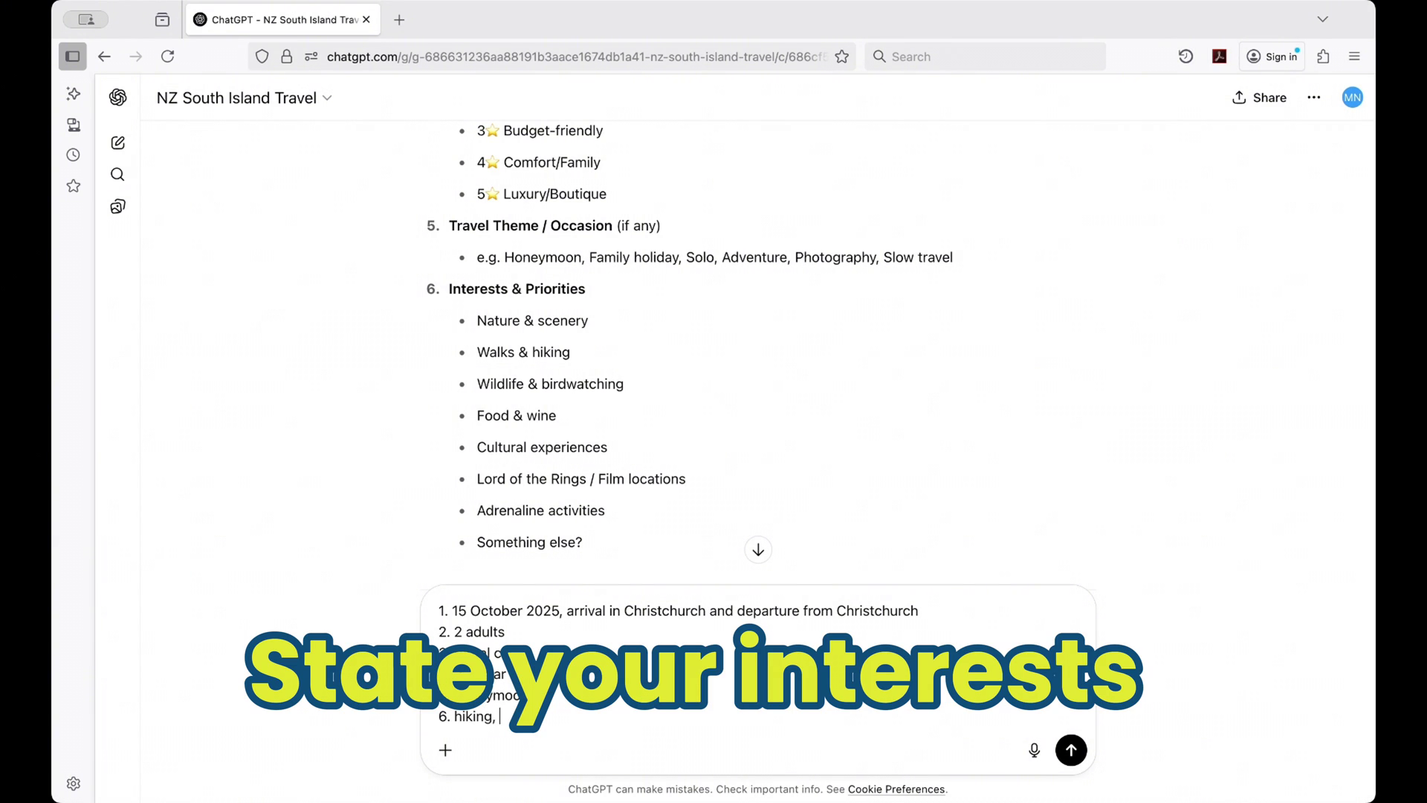
type(" nature, outdoors")
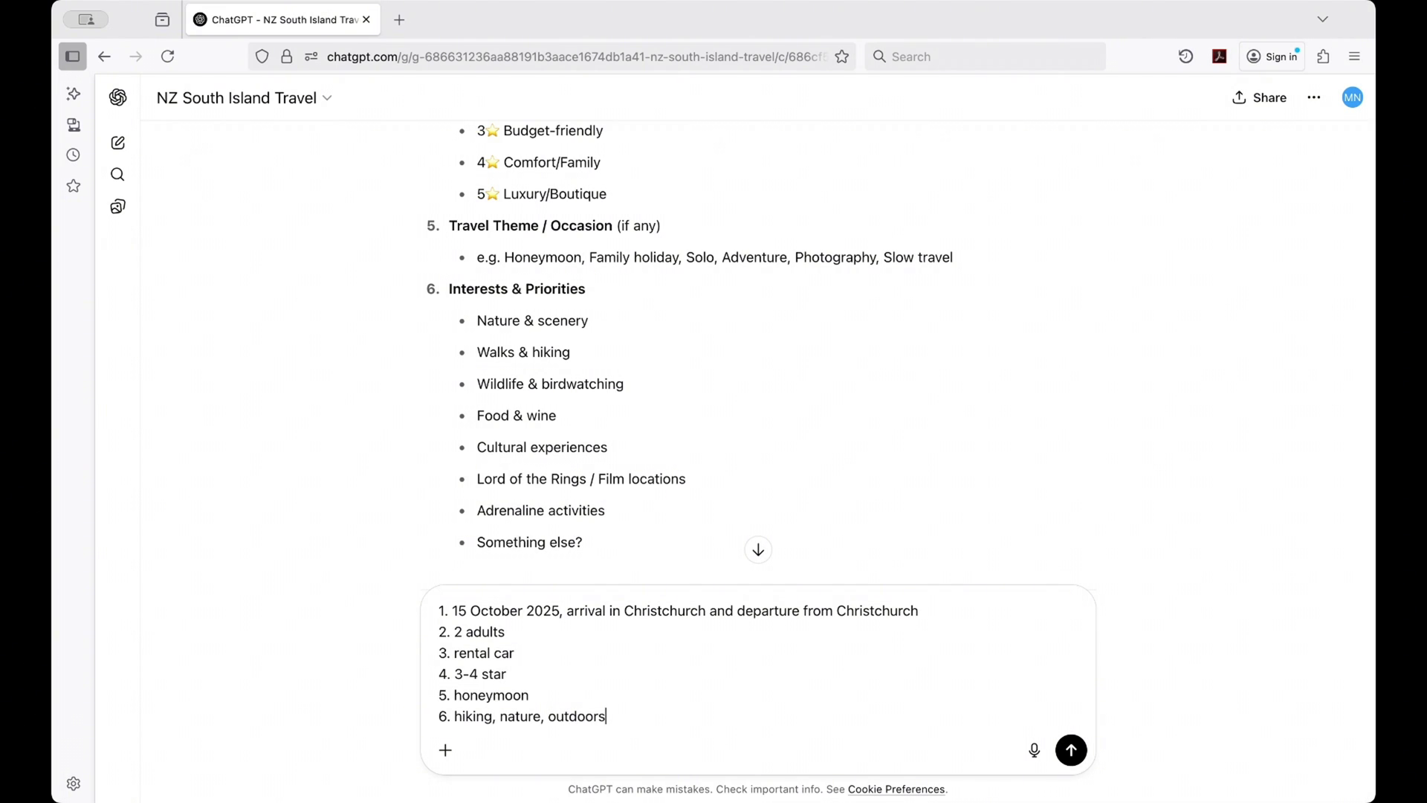
type(", food")
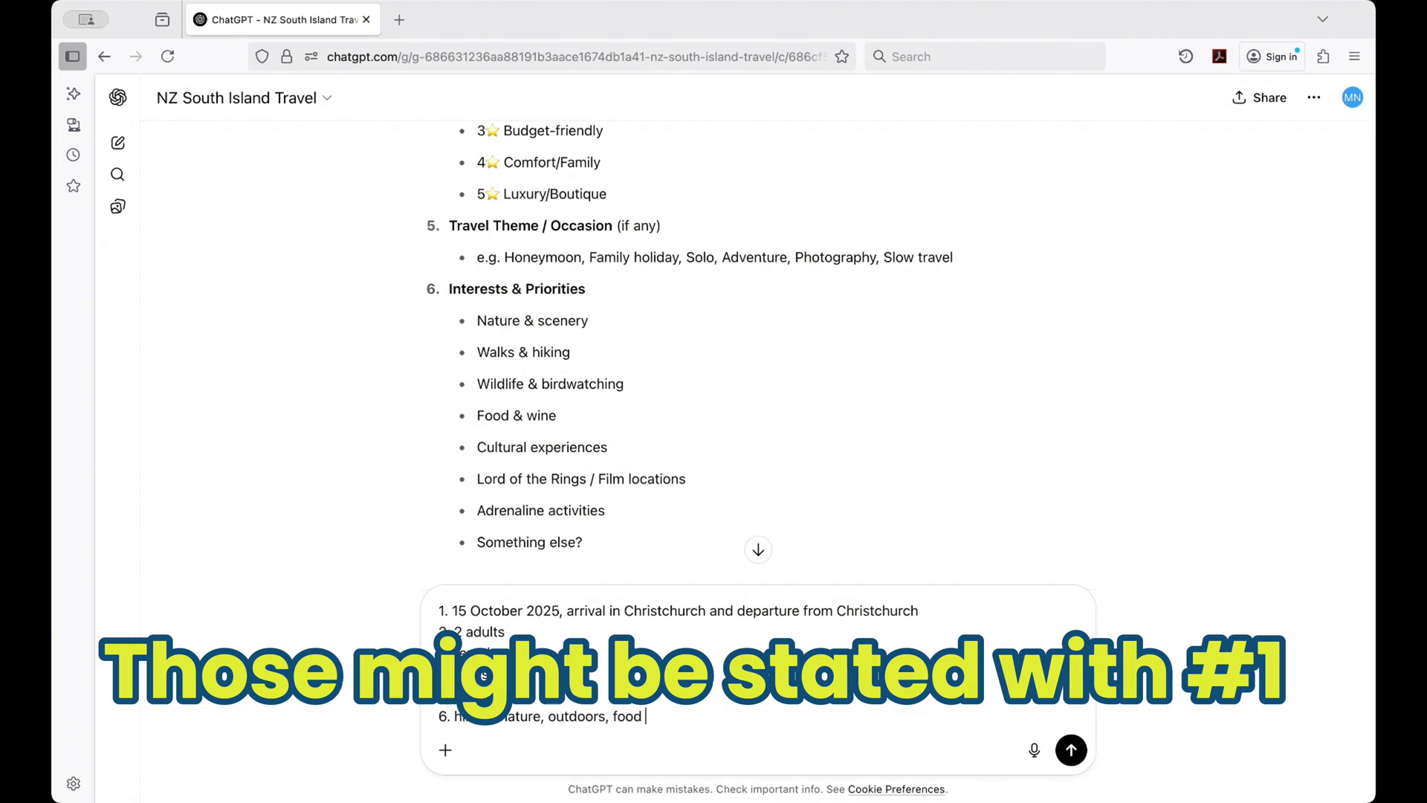
type(" and wine")
key("shift+Return")
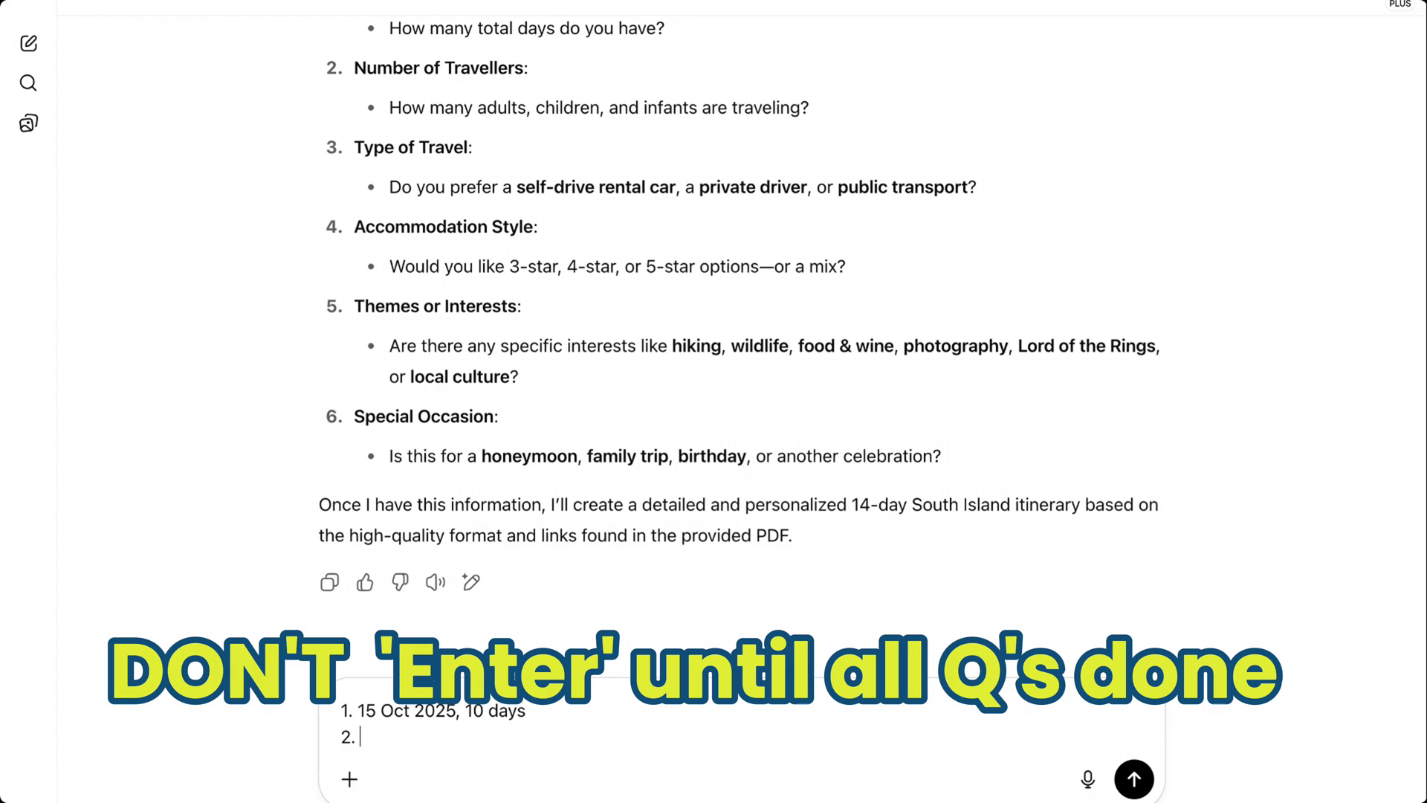
Finish the trip answers and send them to generate the 10-day honeymoon itinerary for 15–24 October 2025
type("lts")
key("Return")
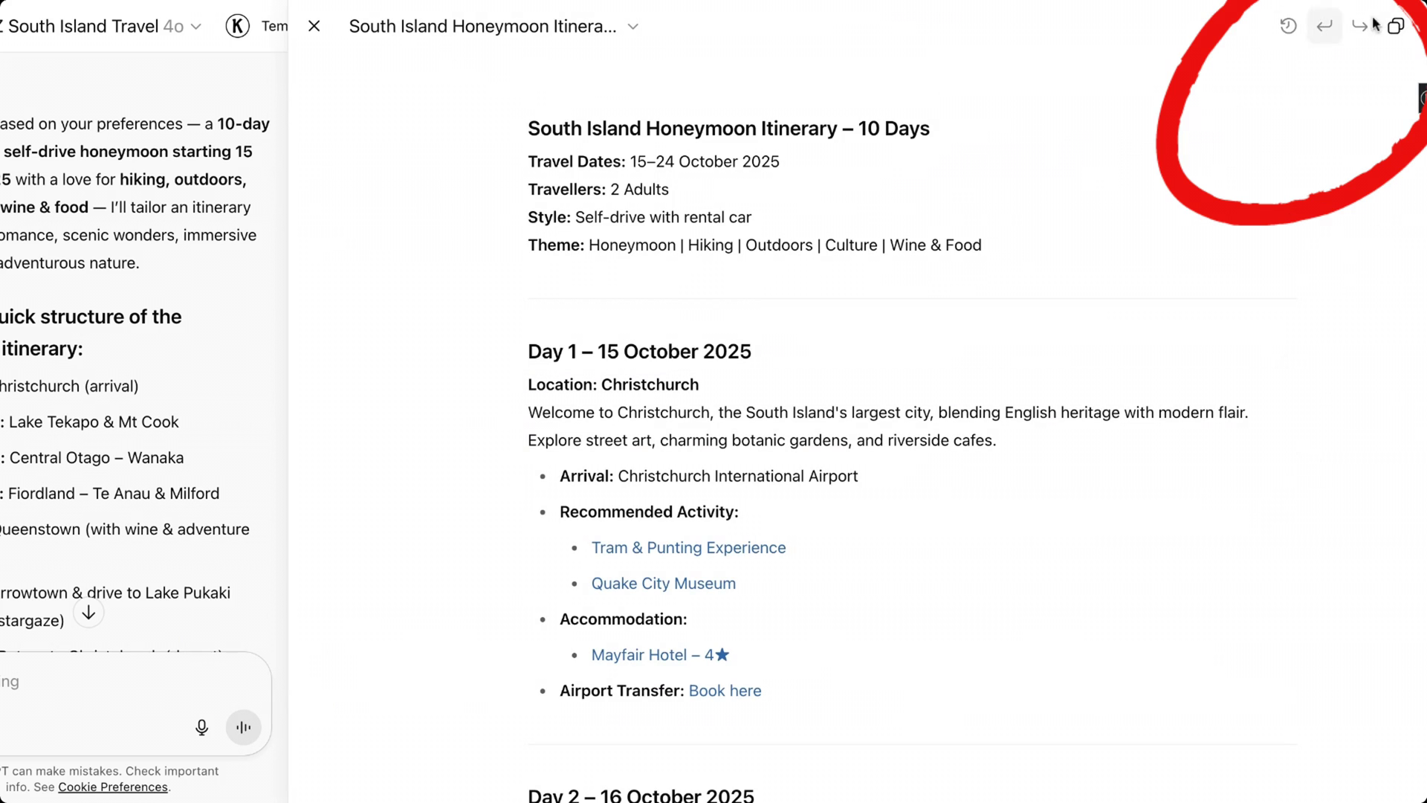
Export the itinerary canvas as a PDF Document, then check and dismiss the share options
left_click(1421, 26)
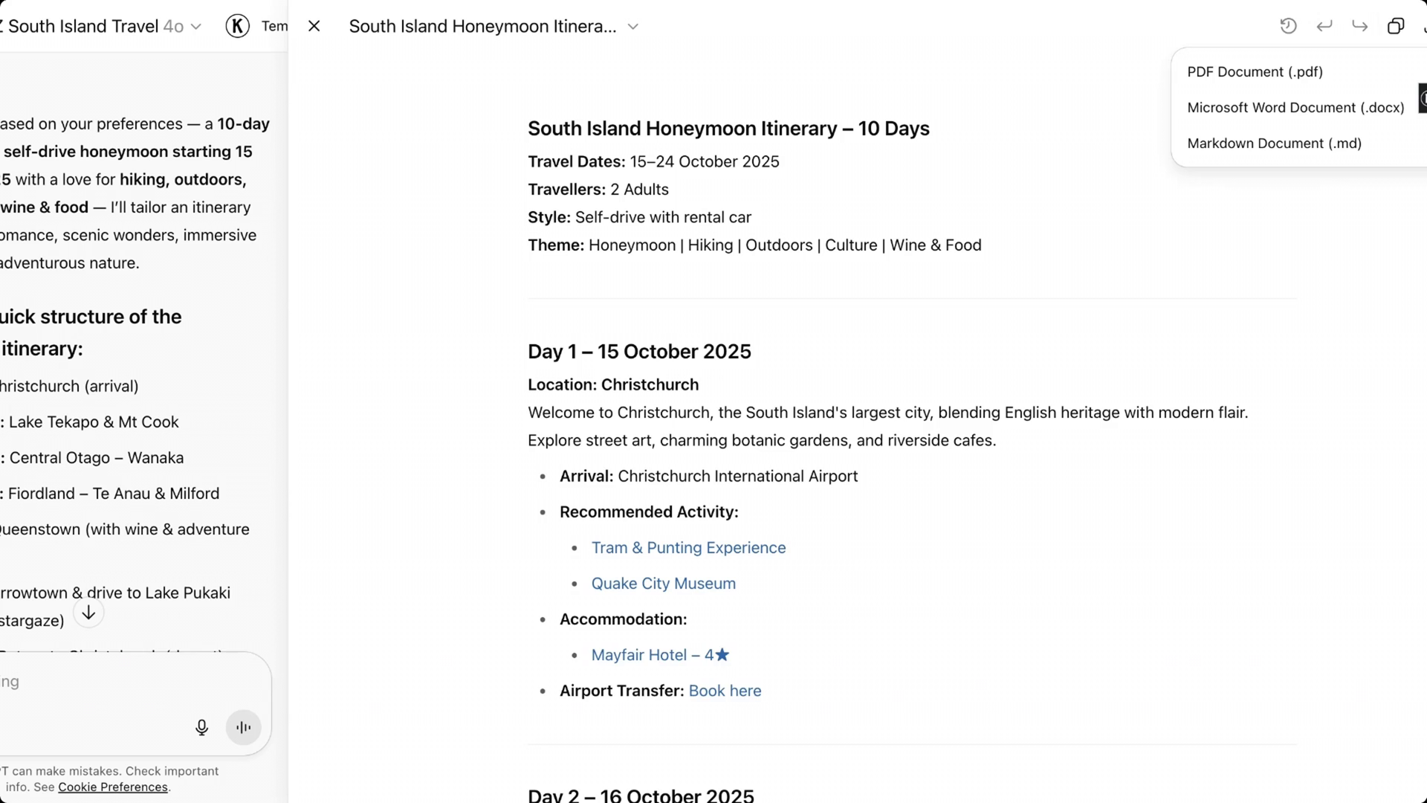
left_click(1255, 74)
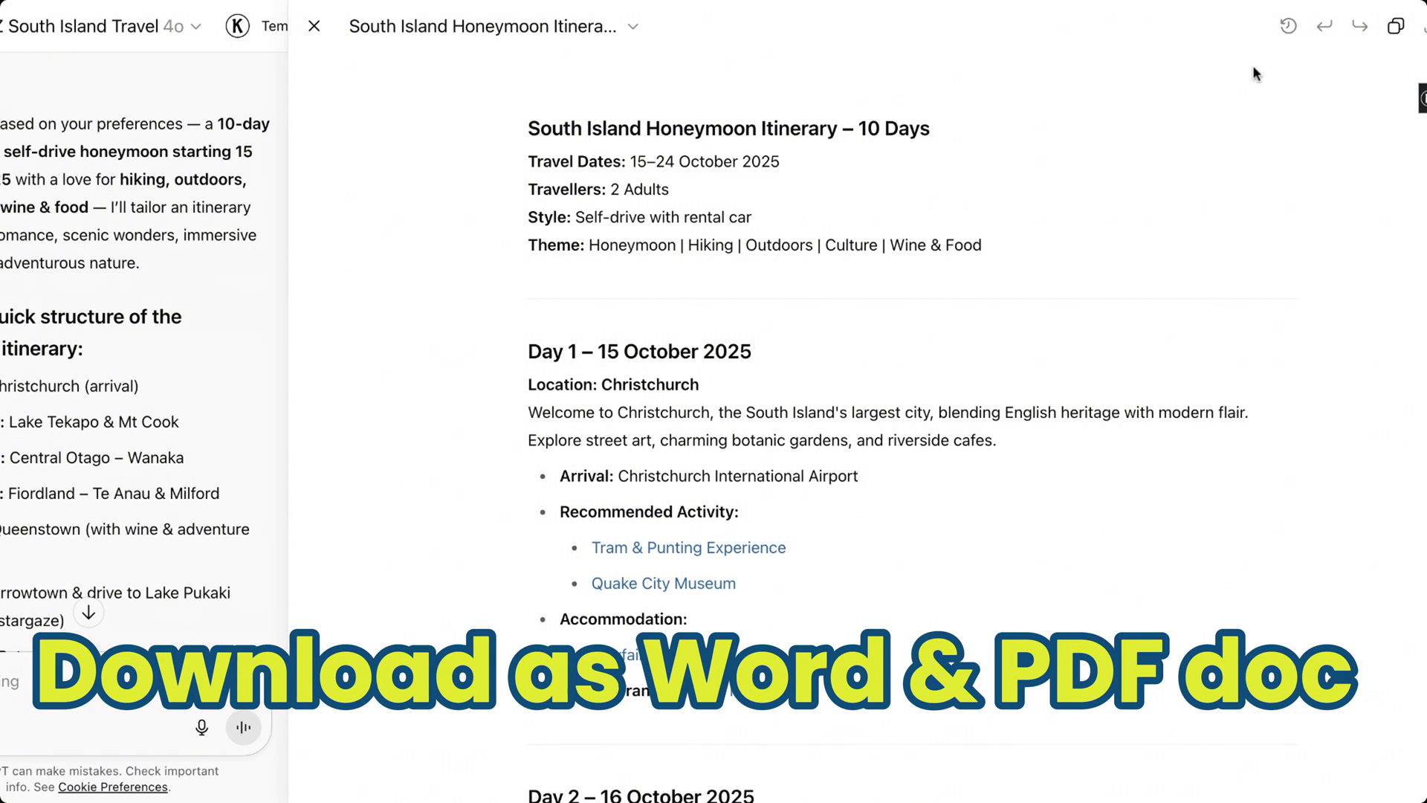
left_click(1424, 26)
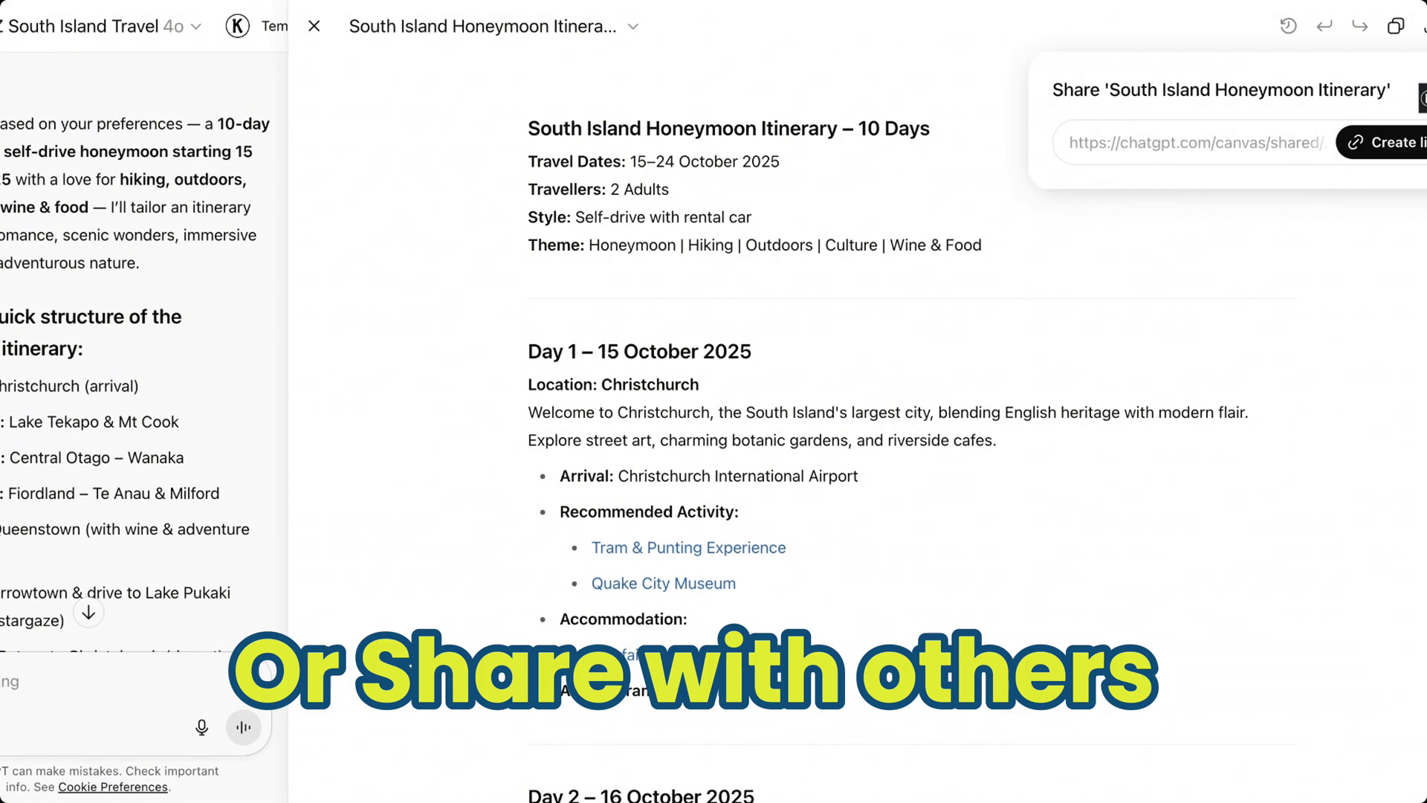
key("Escape")
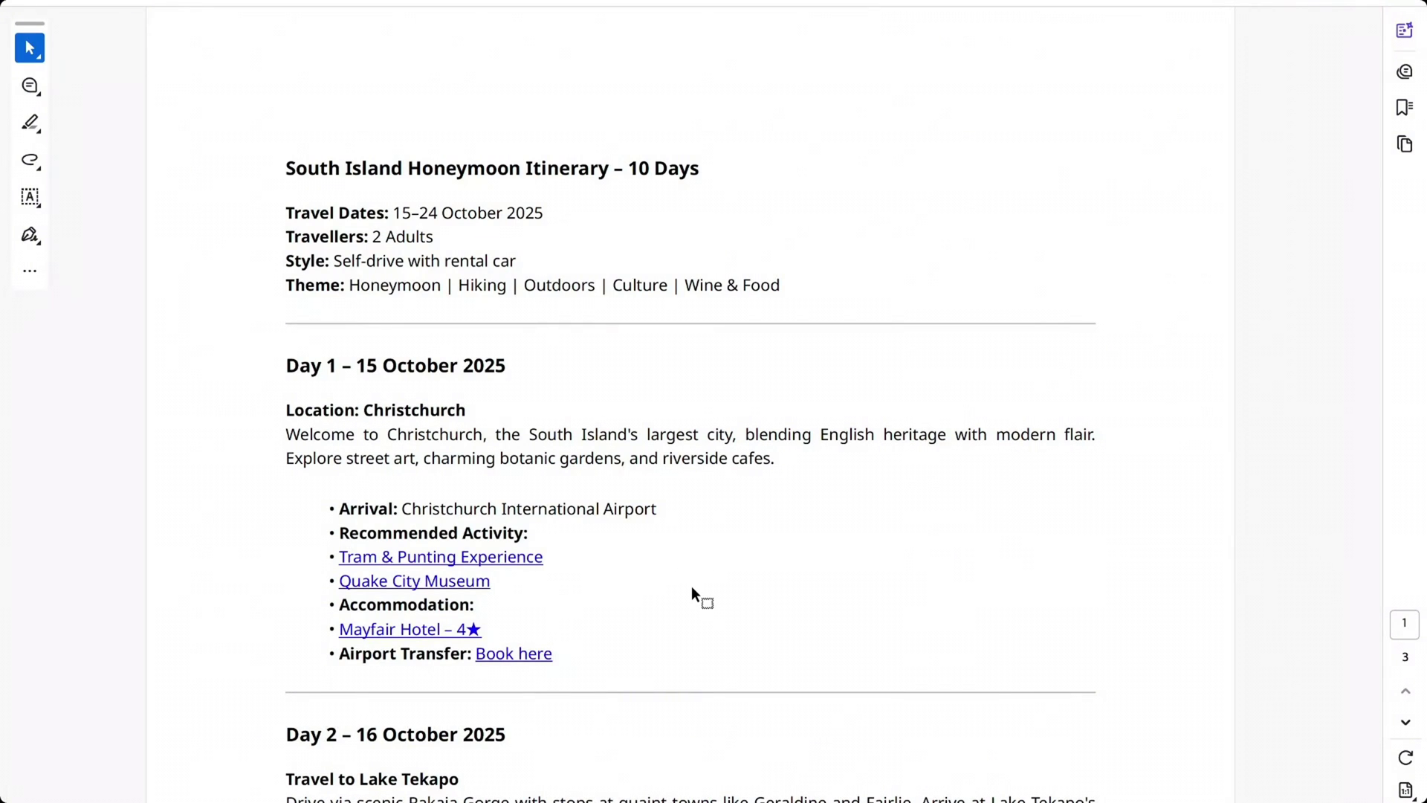
scroll(692, 590, "down", 3)
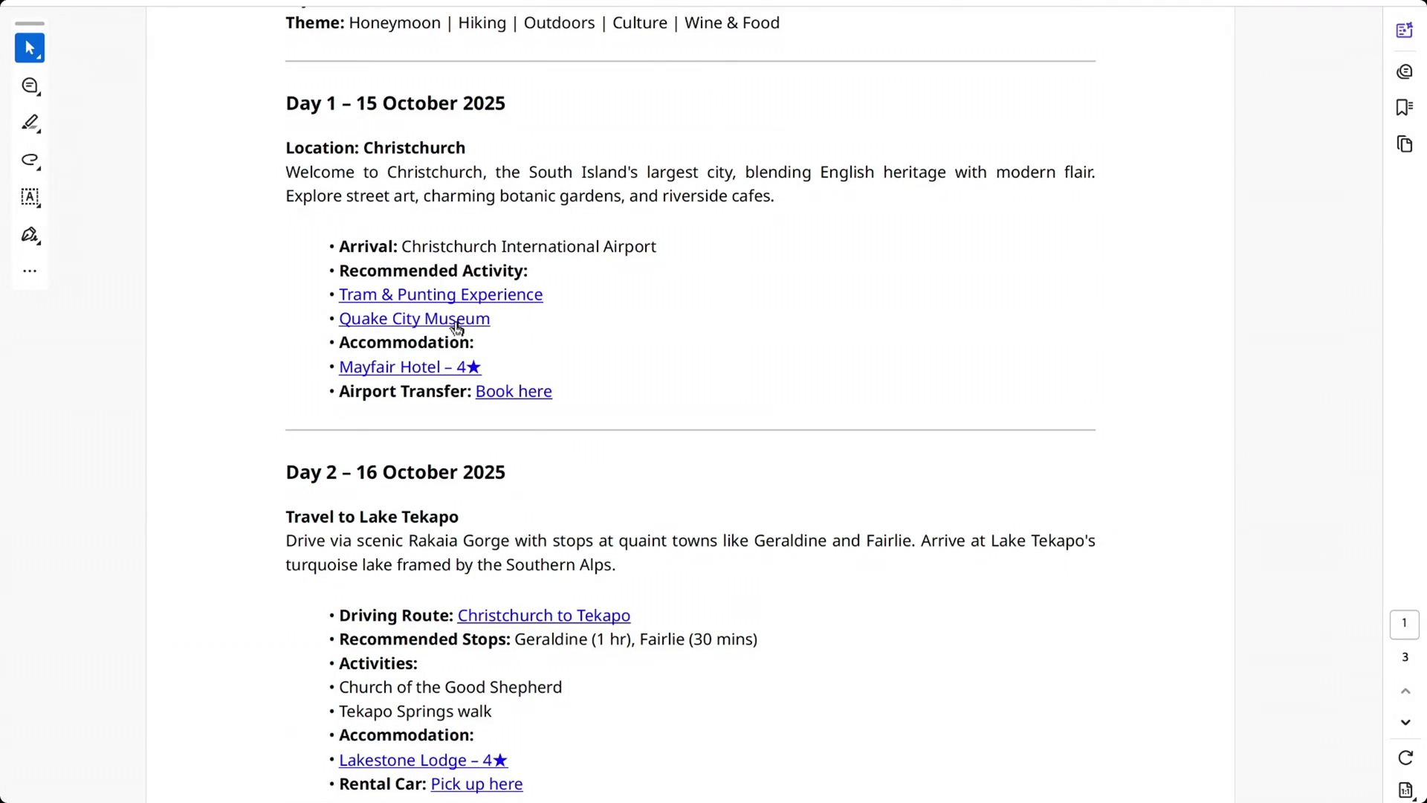
scroll(841, 581, "down", 3)
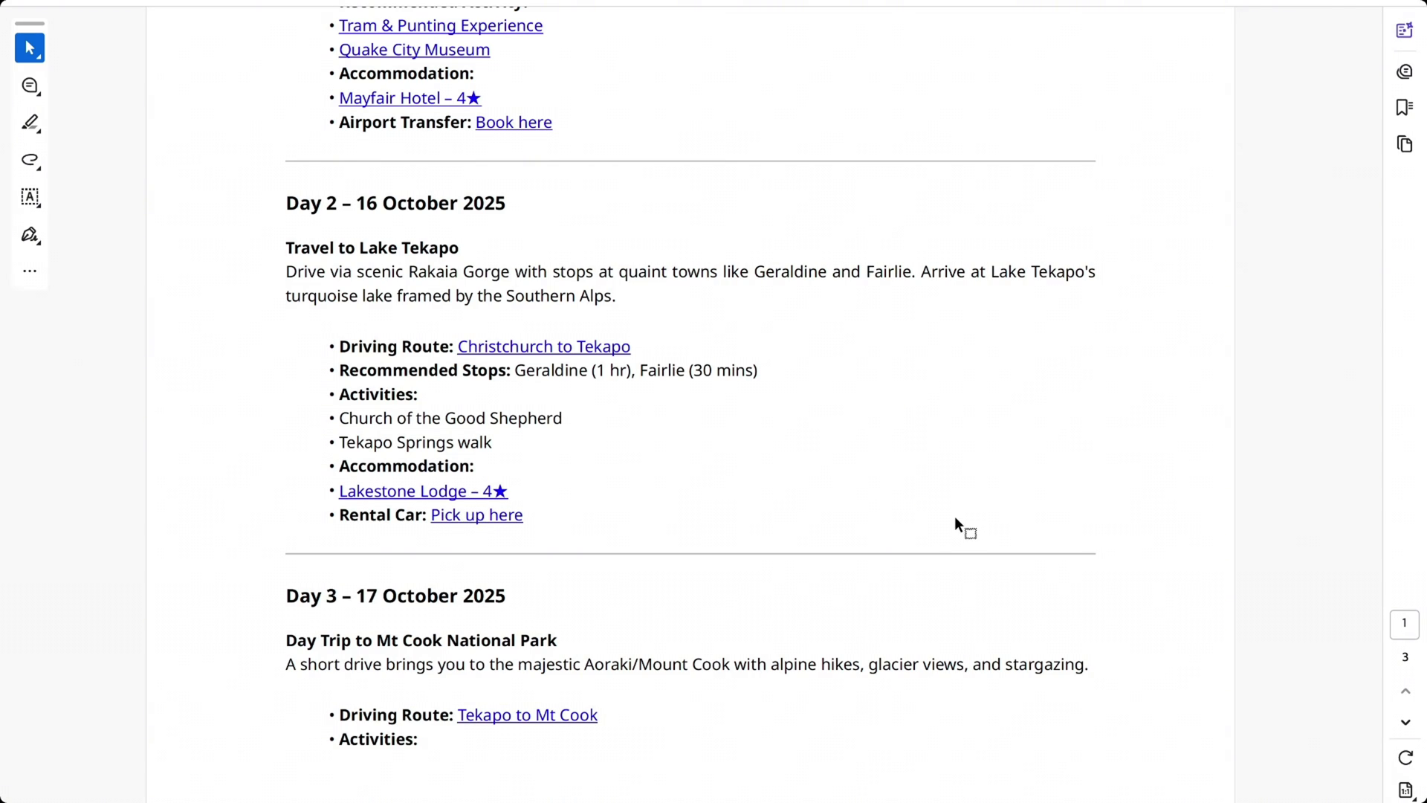
scroll(954, 516, "down", 5)
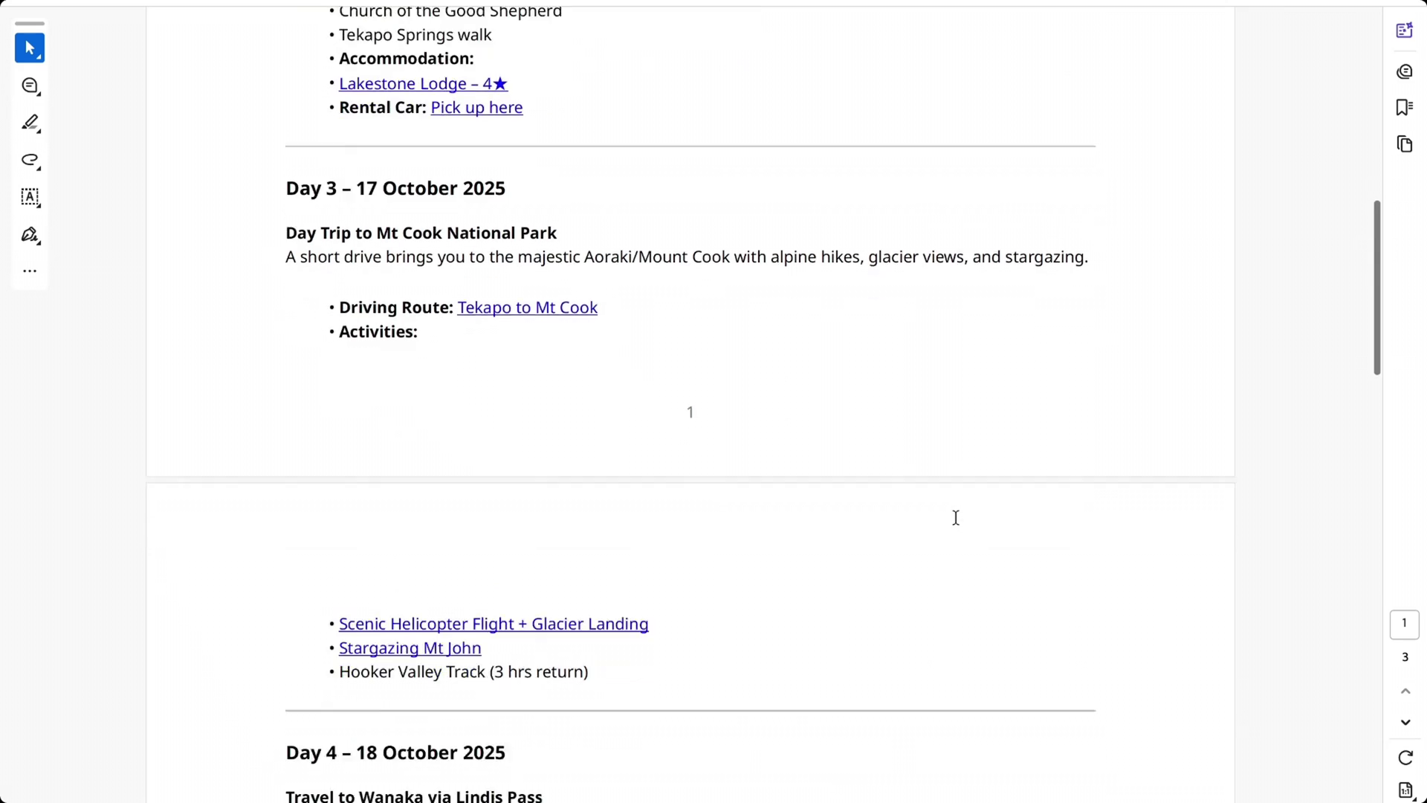
scroll(956, 517, "down", 6)
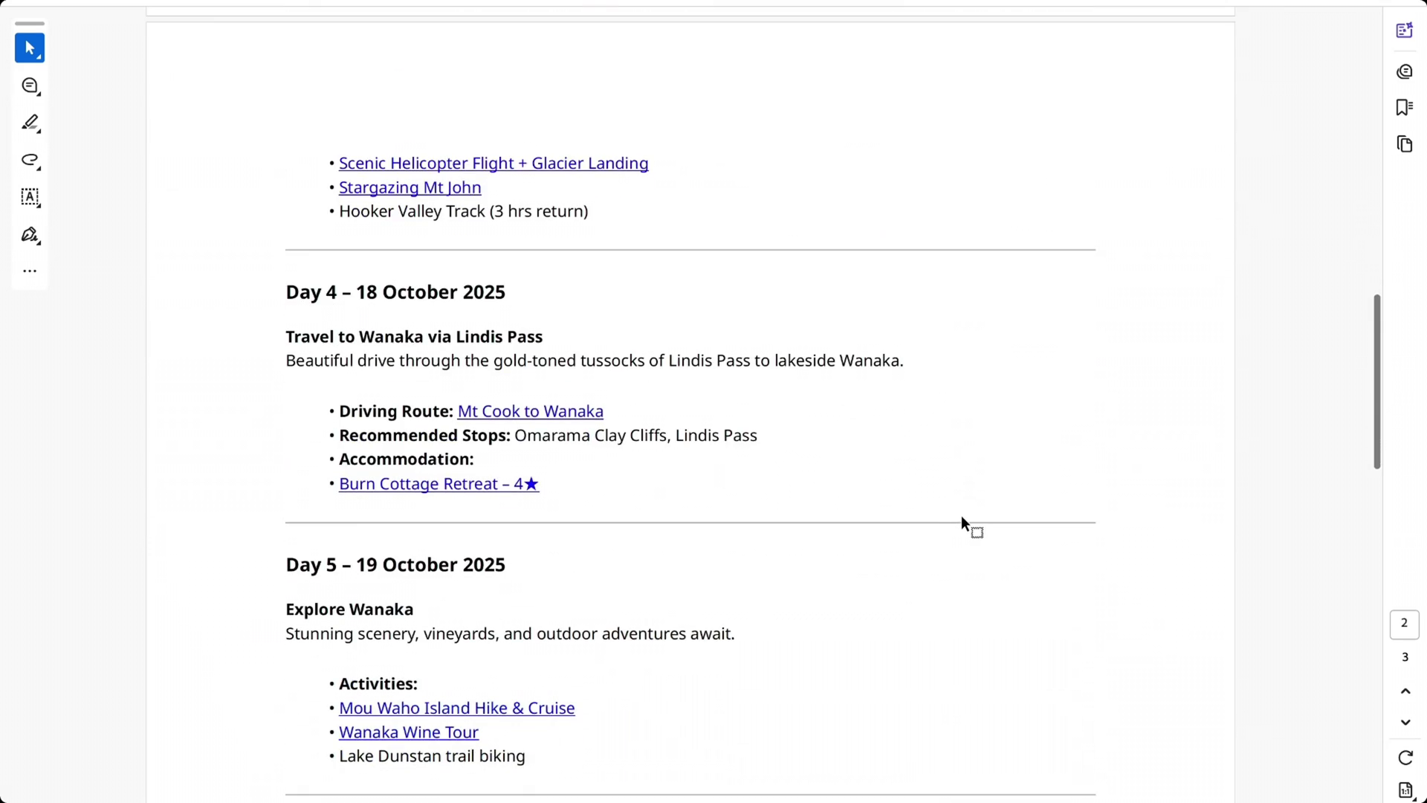
scroll(961, 516, "down", 2)
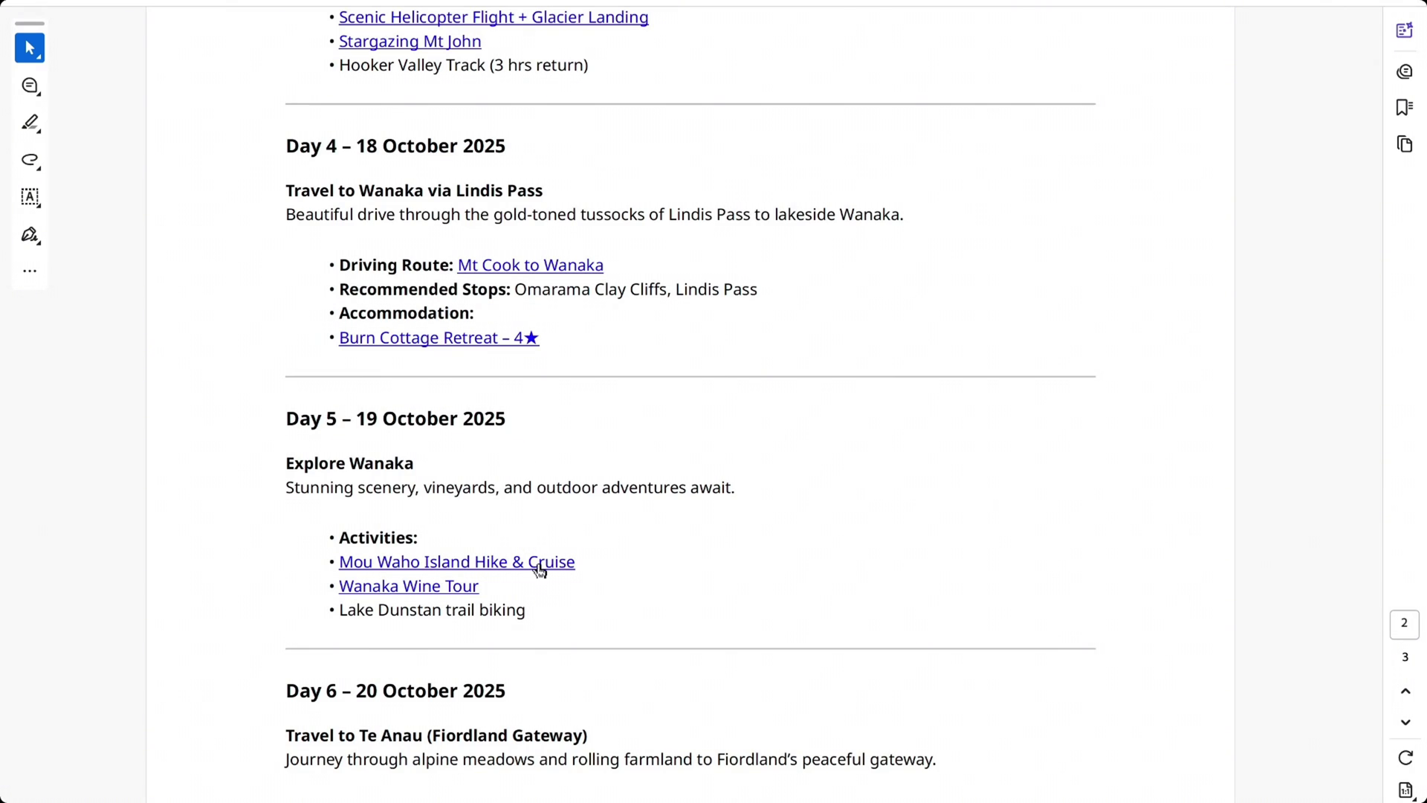
scroll(716, 547, "down", 4)
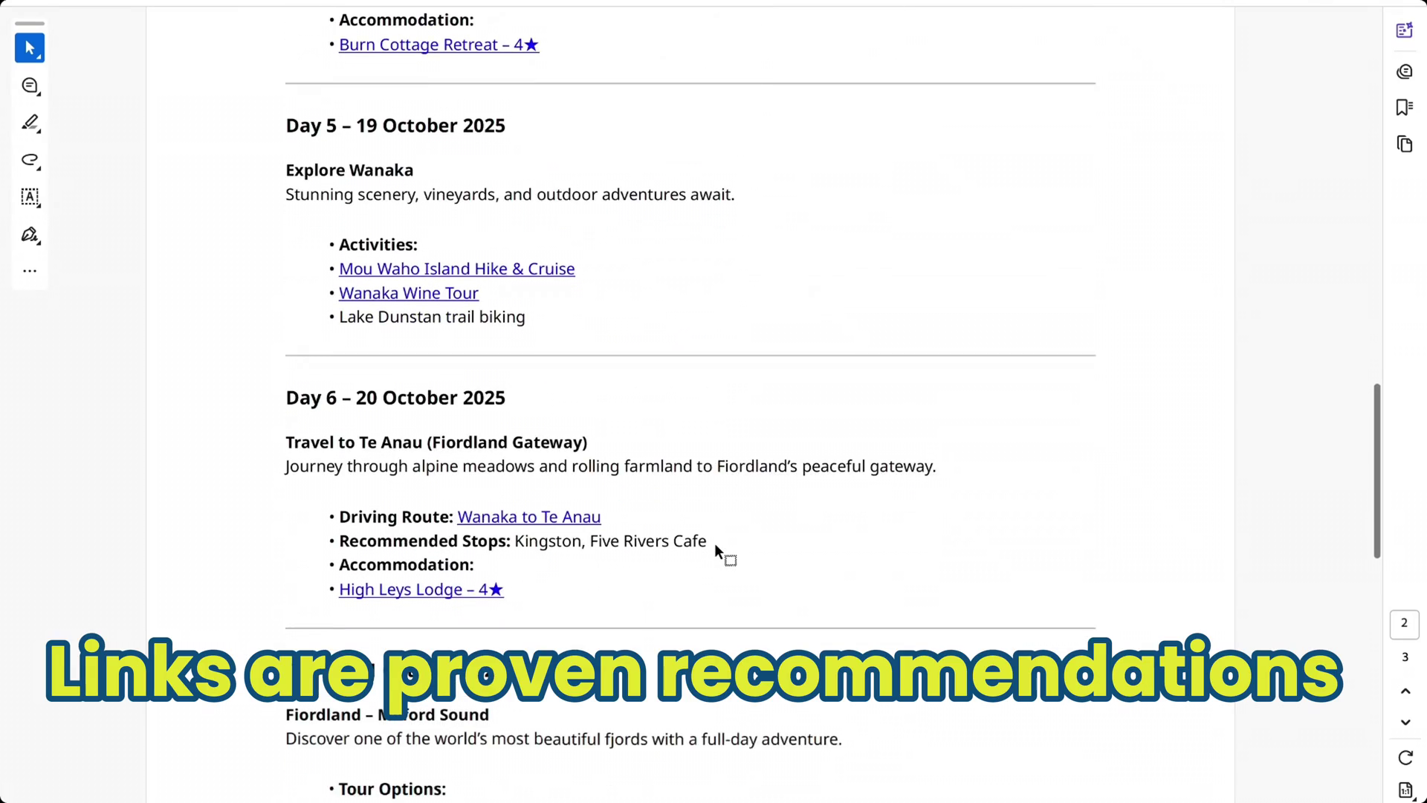
scroll(596, 468, "down", 3)
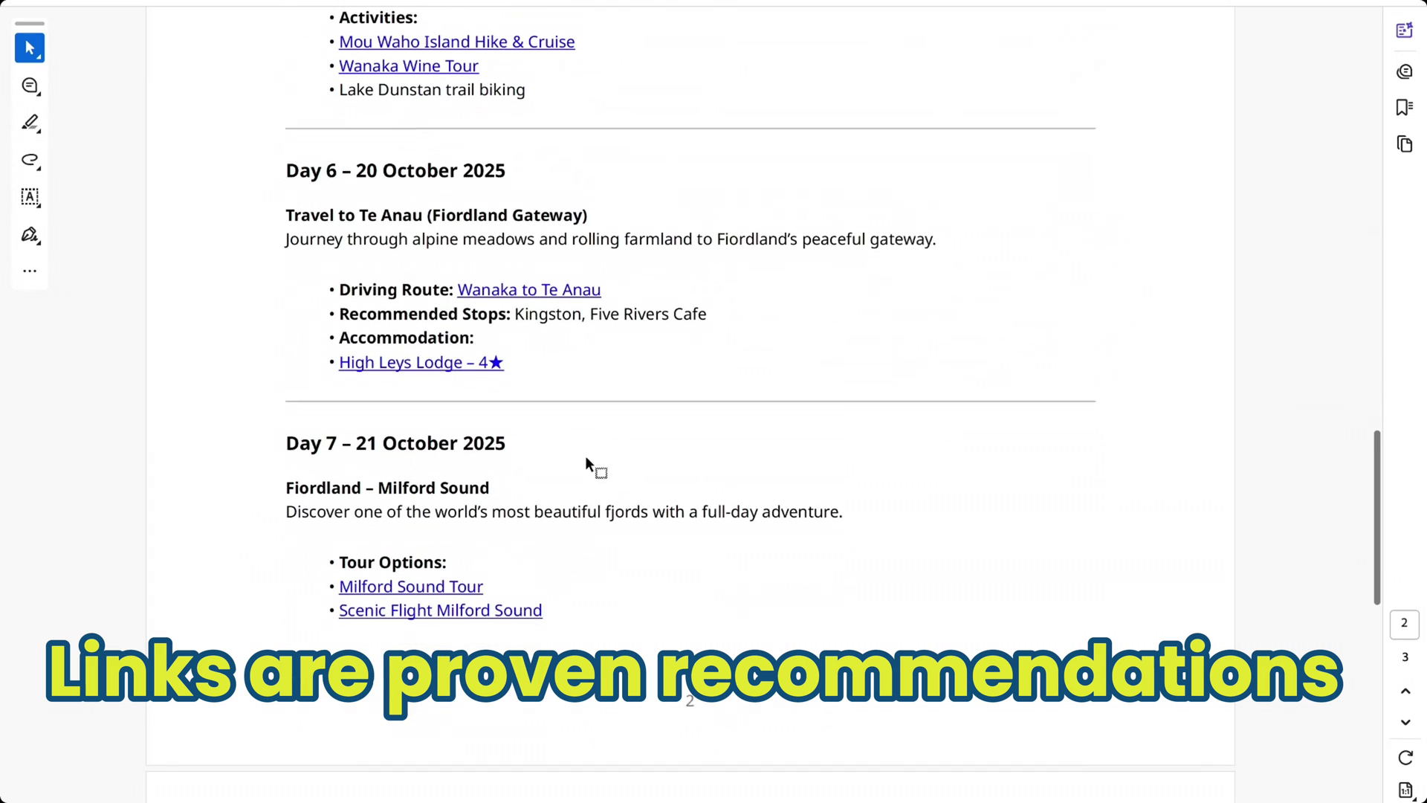
Open the High Leys Lodge Booking.com listing from the PDF and scroll through its +30 photos gallery
left_click(433, 344)
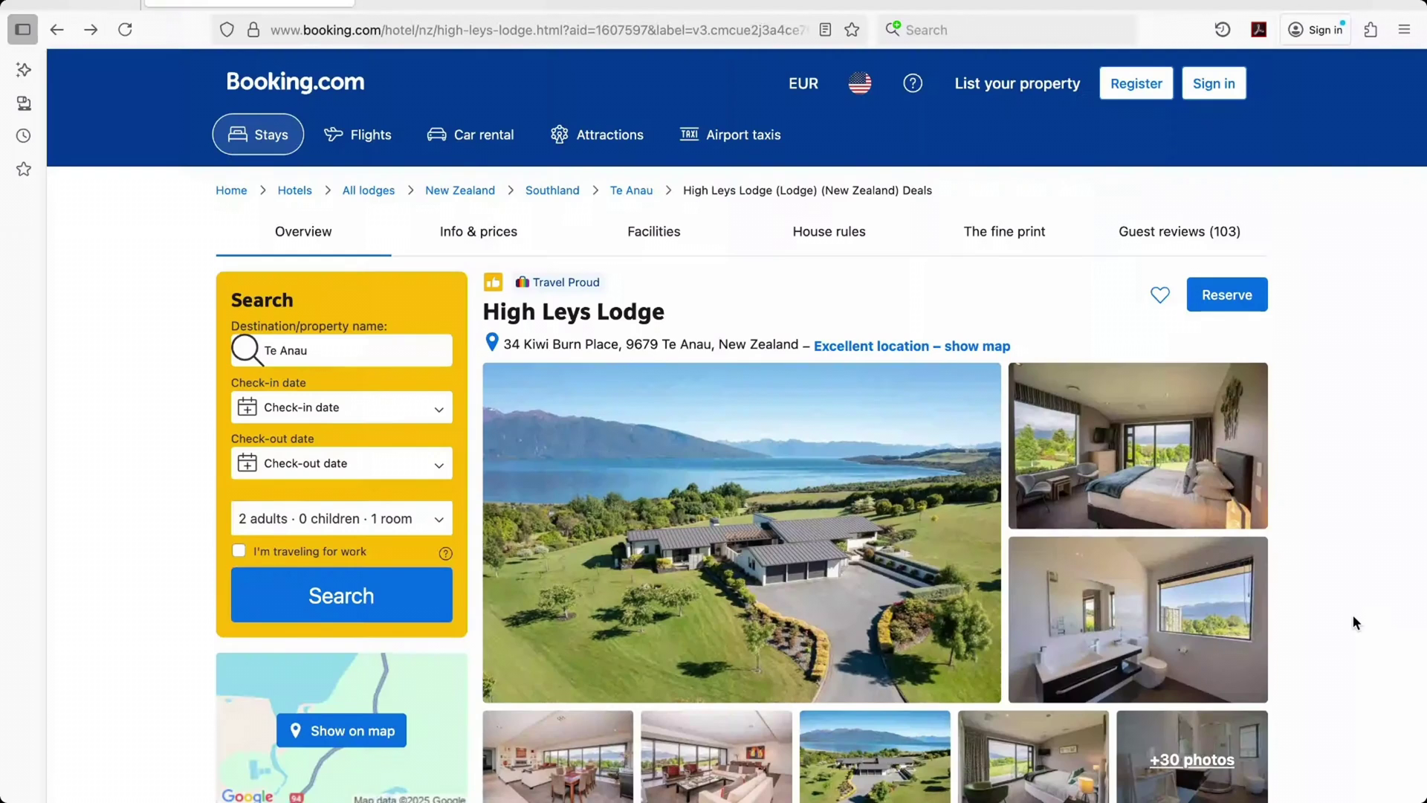
scroll(1353, 616, "down", 3)
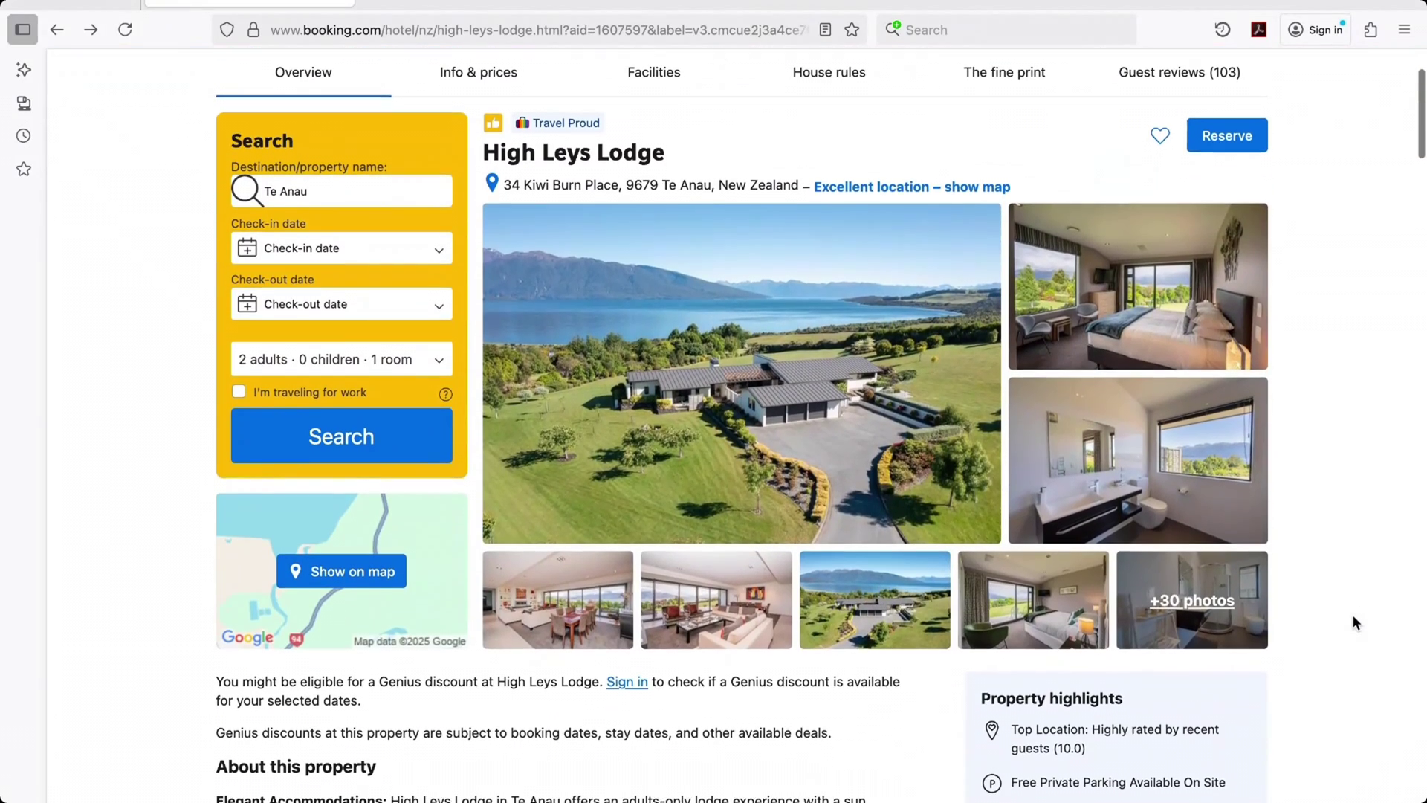
left_click(1219, 596)
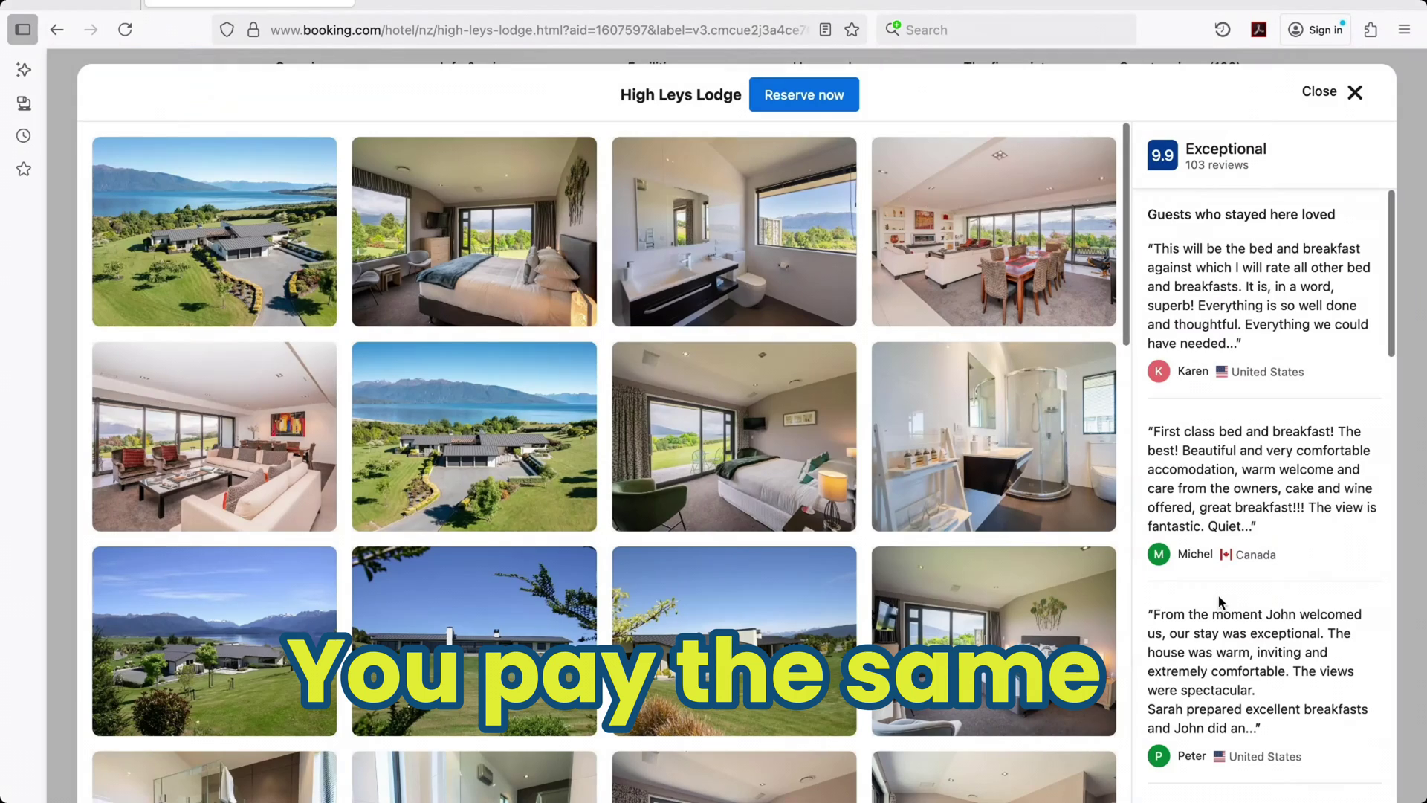
scroll(1255, 630, "down", 2)
scroll(1067, 637, "down", 3)
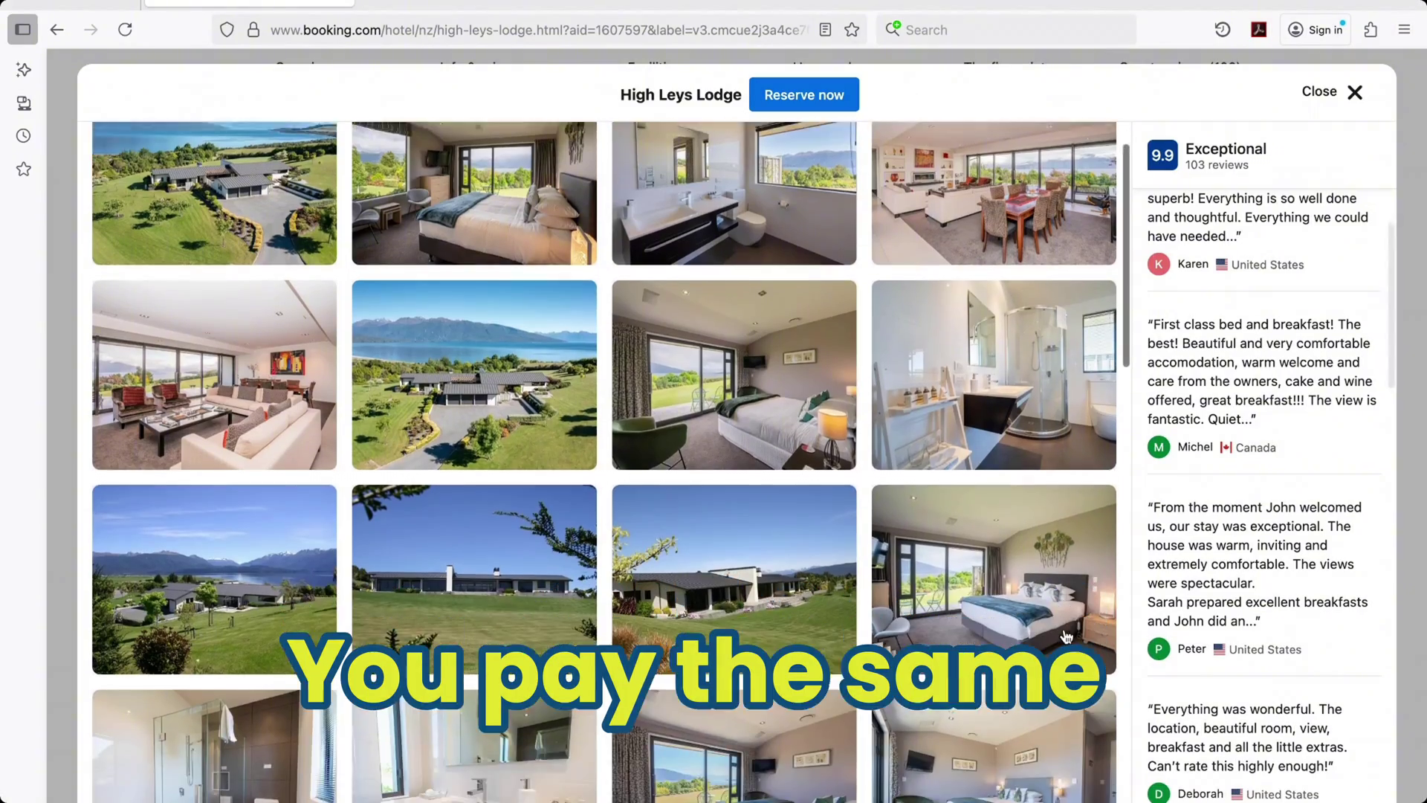
scroll(1066, 637, "down", 5)
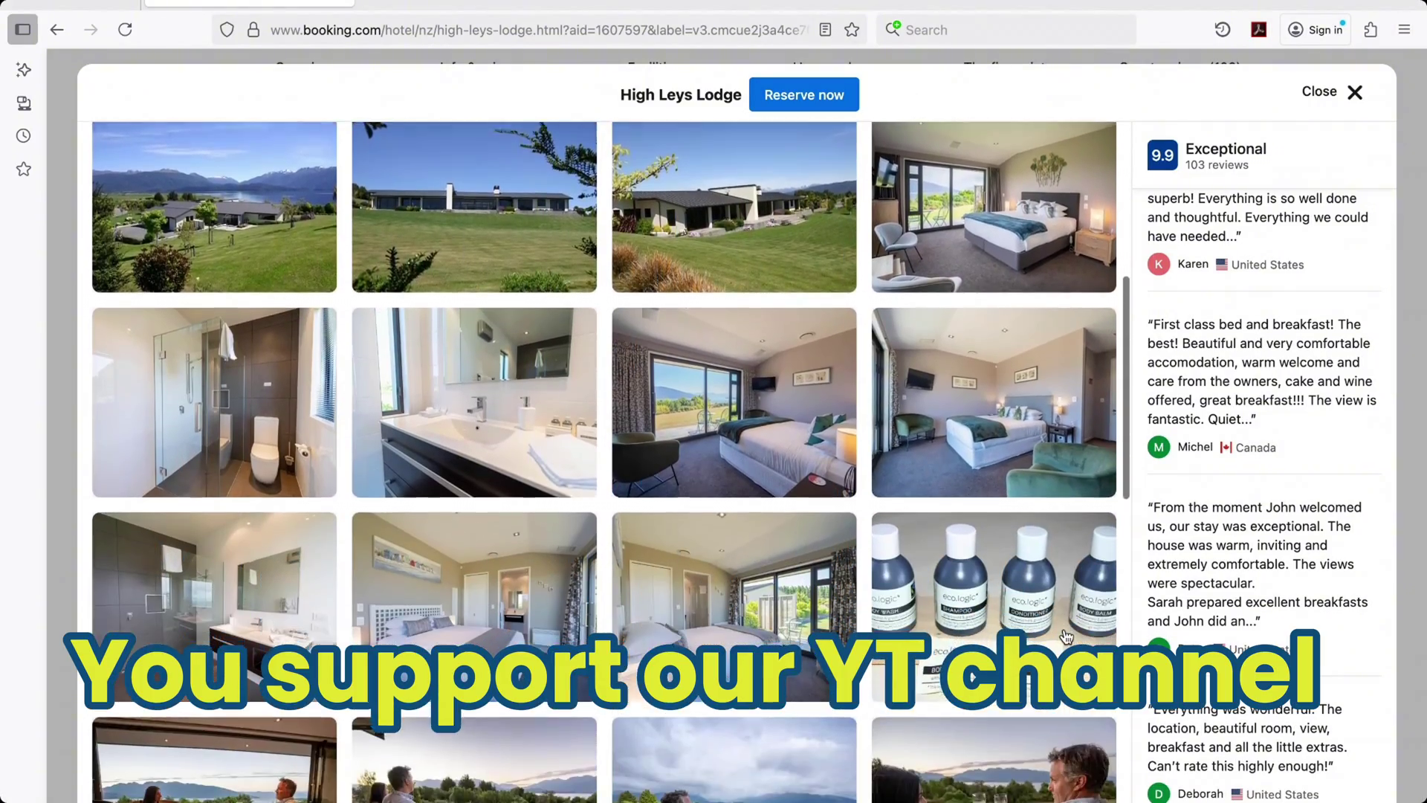
scroll(1067, 637, "down", 1)
scroll(1066, 636, "down", 5)
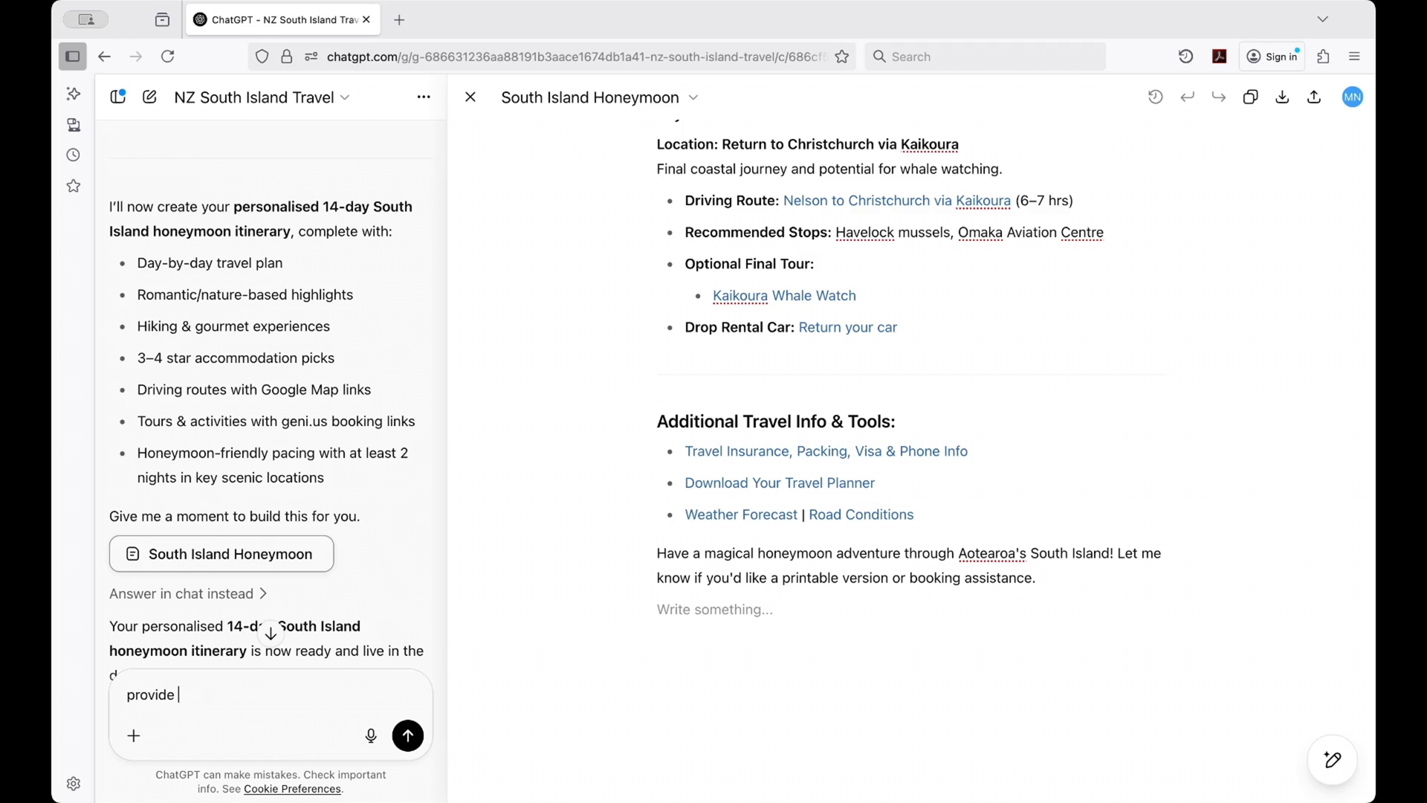
Send a follow-up asking for Queenstown details, Milford Sound photo spots and romantic Christchurch restaurants
type("details a")
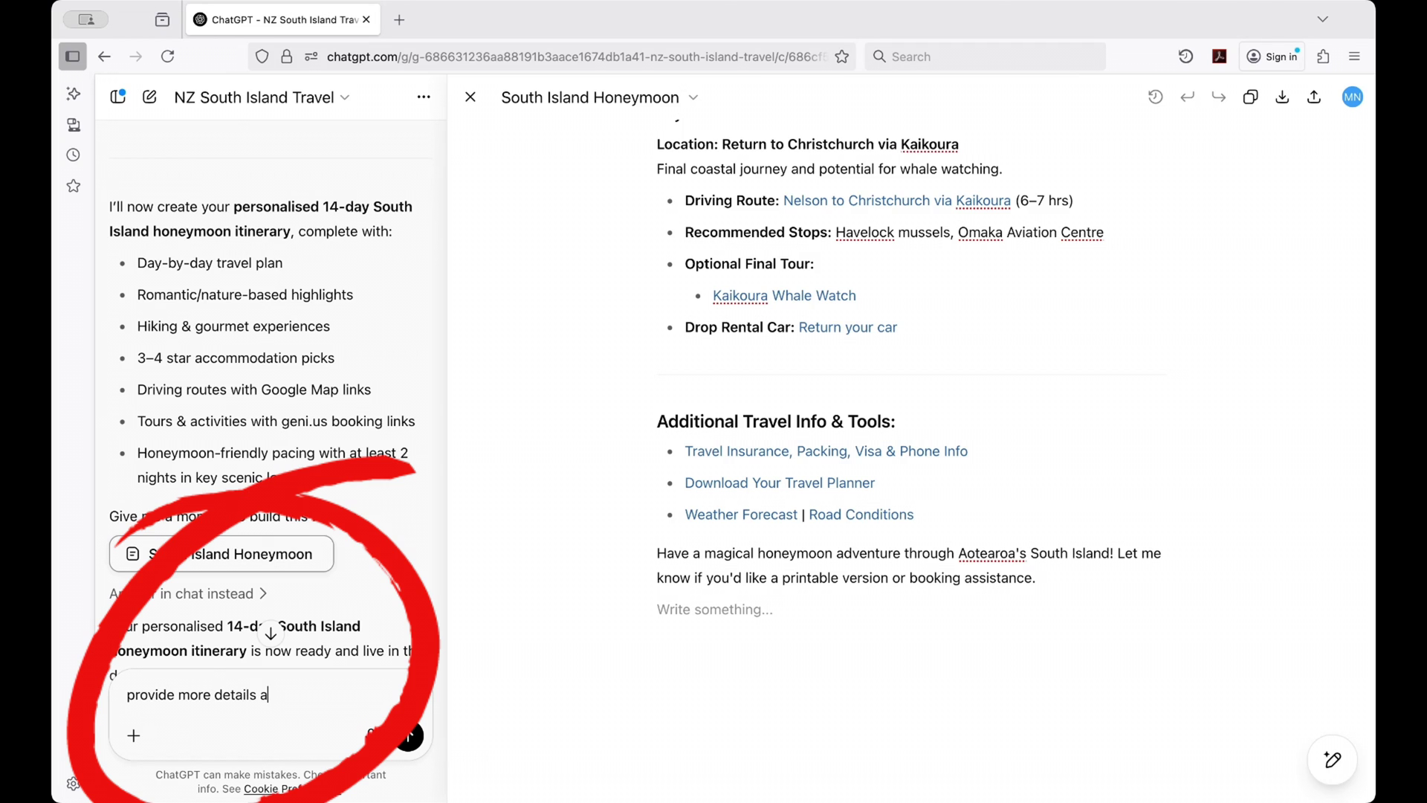
type("bout Que")
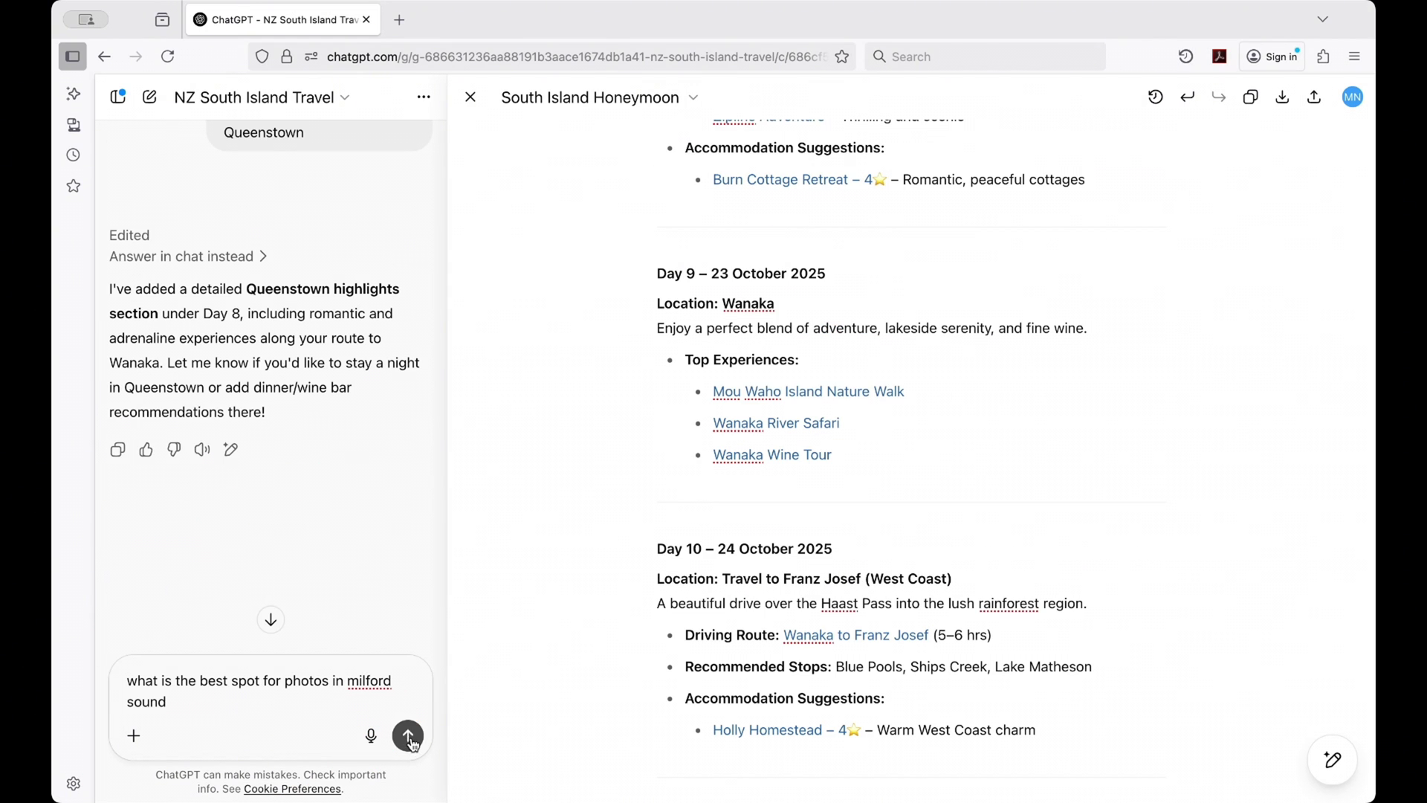
left_click(410, 737)
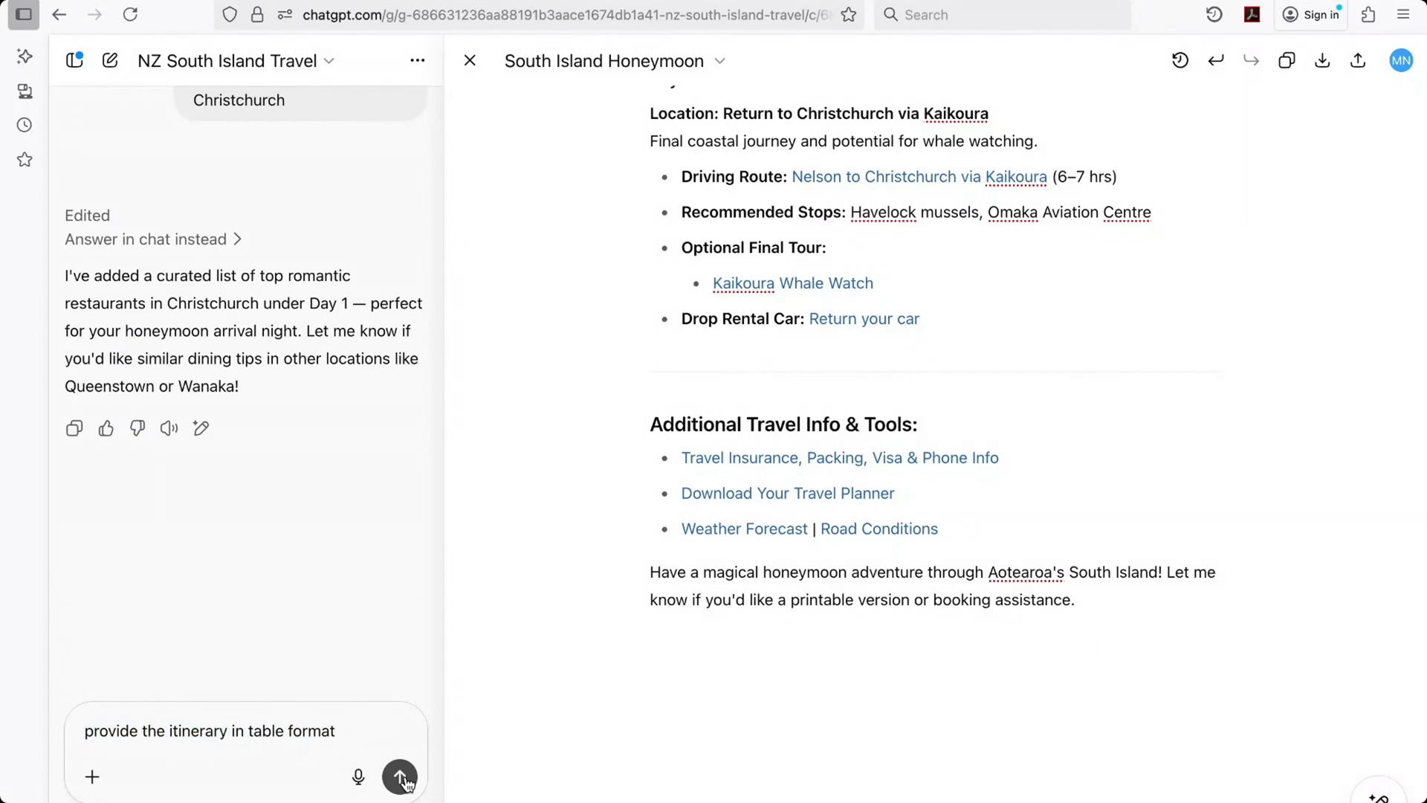
Send the request 'provide the itinerary in table format'
left_click(401, 777)
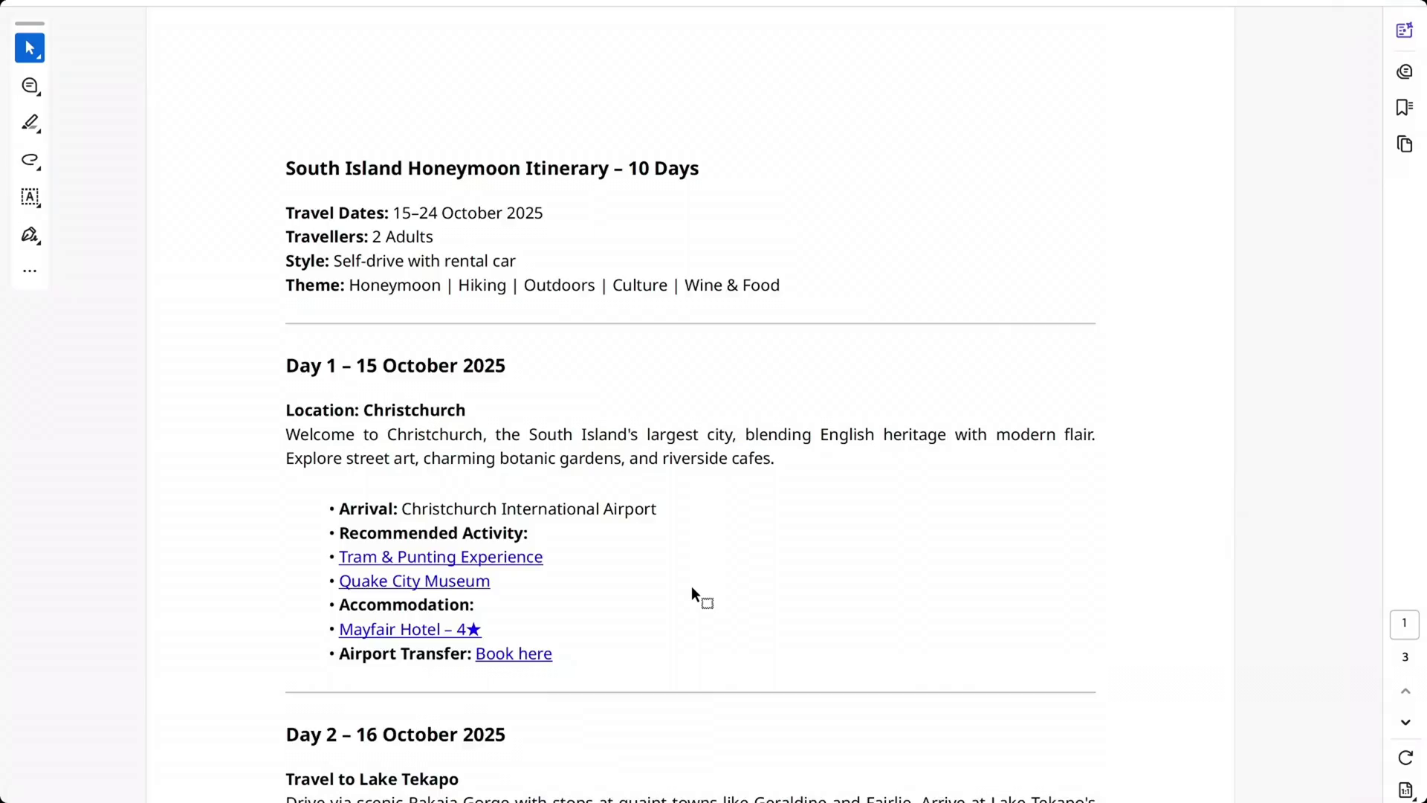
Scroll through the exported 10-day itinerary PDF from Day 1 in Christchurch to Day 2 at Lake Tekapo
scroll(691, 592, "down", 3)
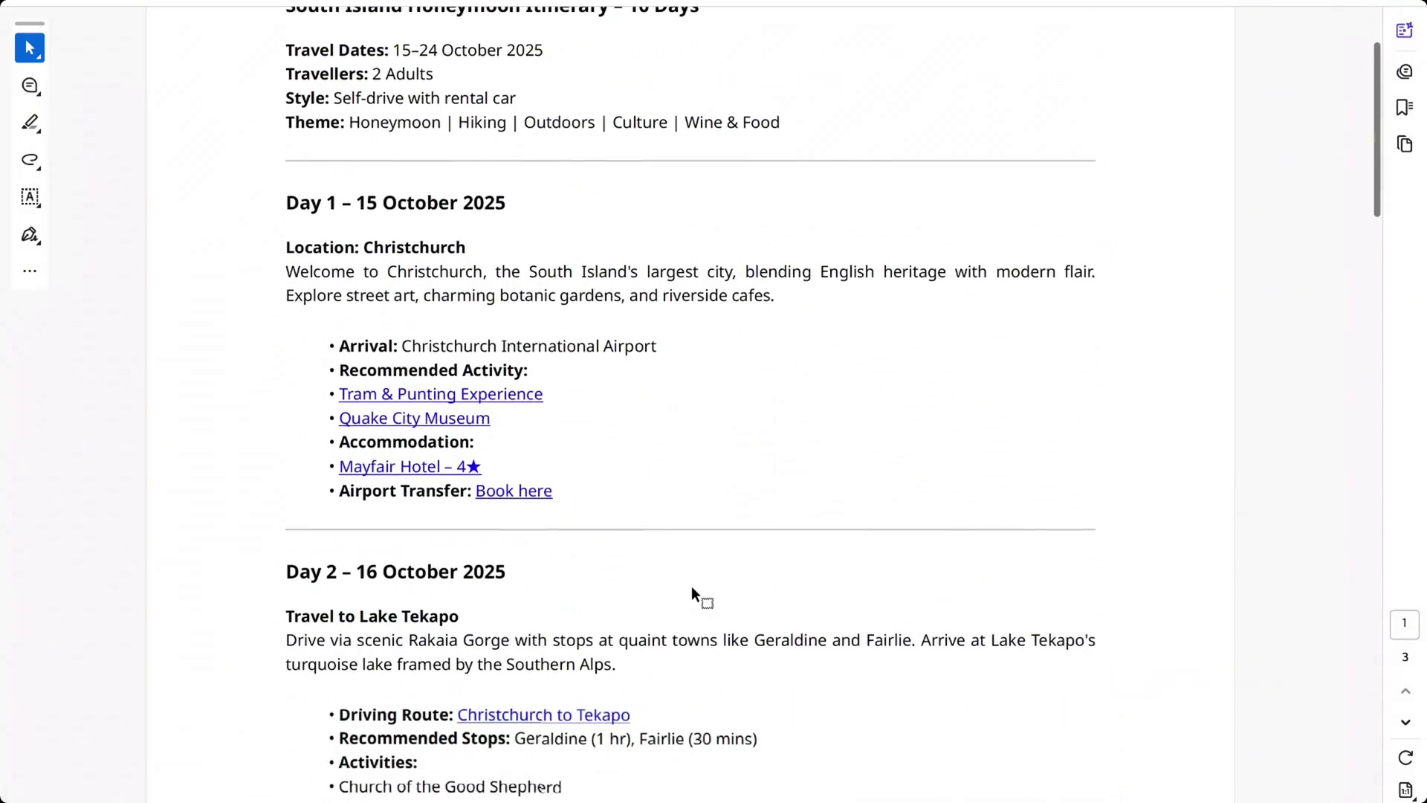